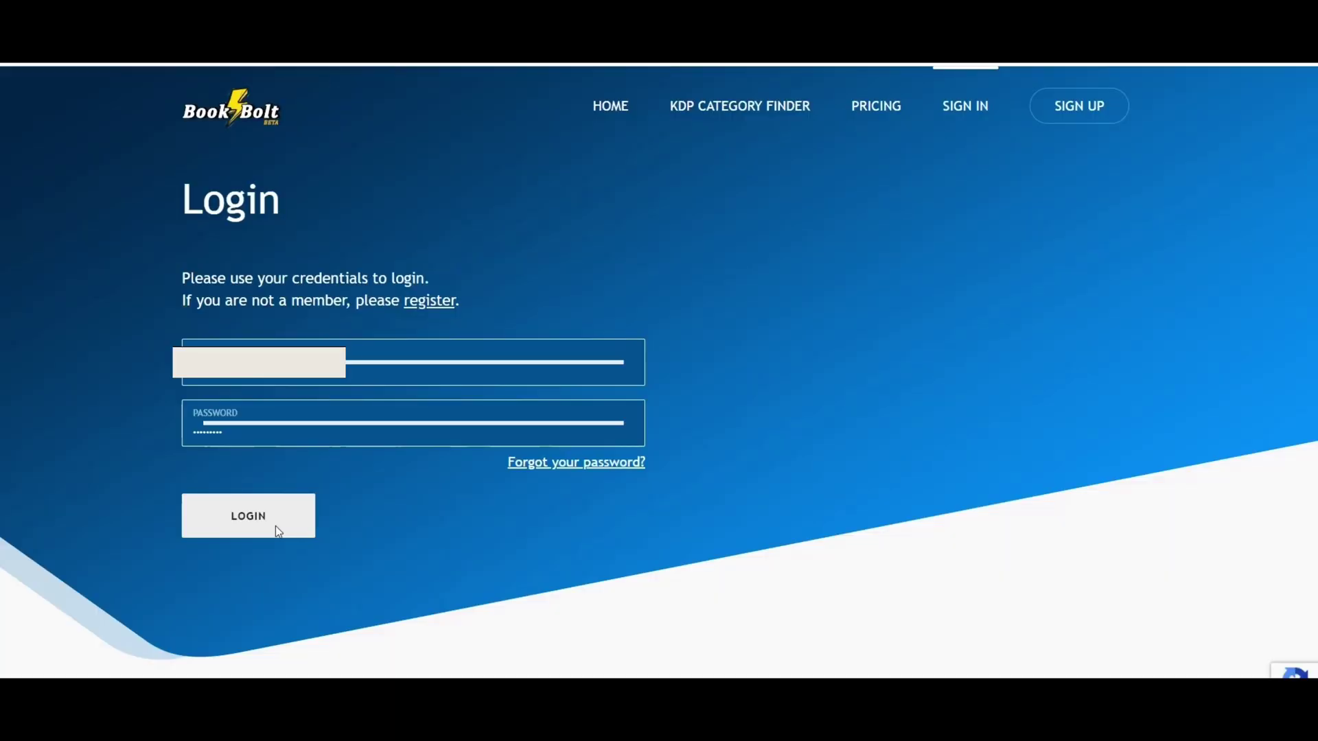
Step: Log in to Book Bolt and close the Upgrade pop-up
left_click(274, 525)
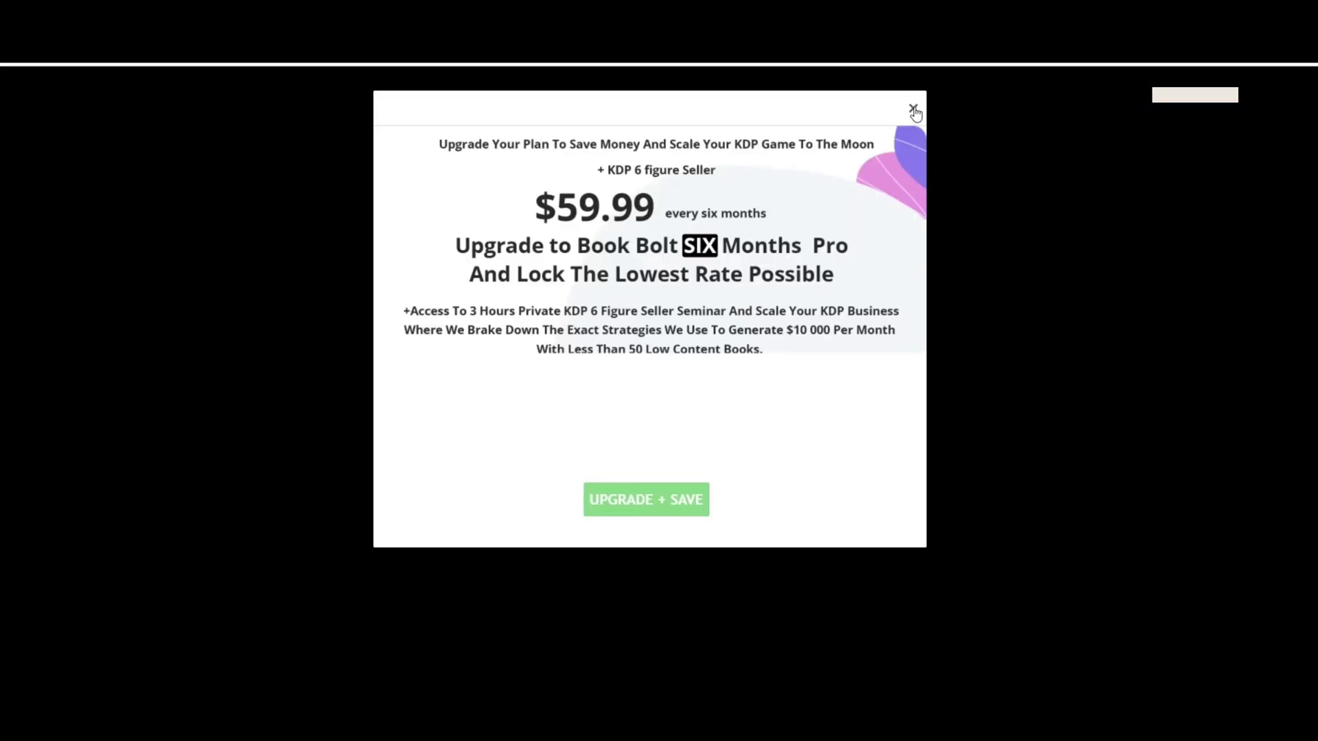
left_click(914, 108)
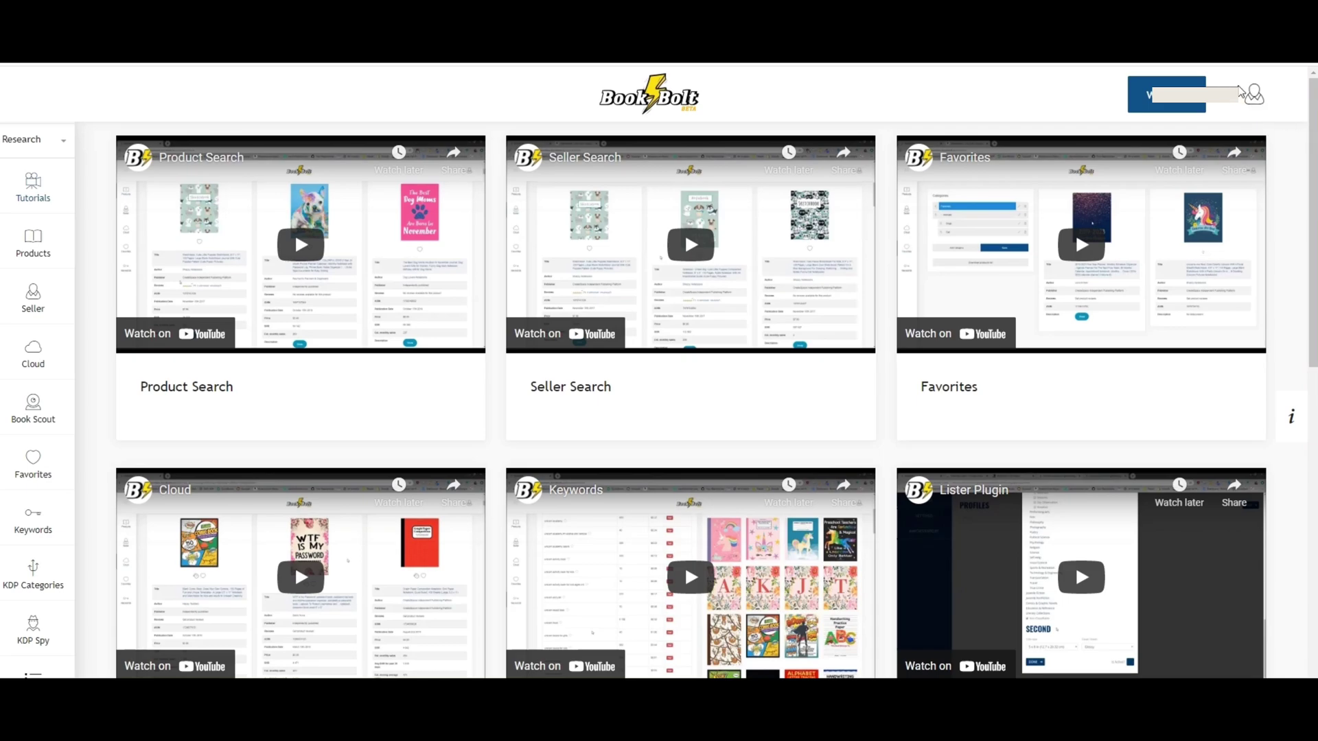
Step: Open Book Bolt Designer from the user menu at top right
left_click(1254, 94)
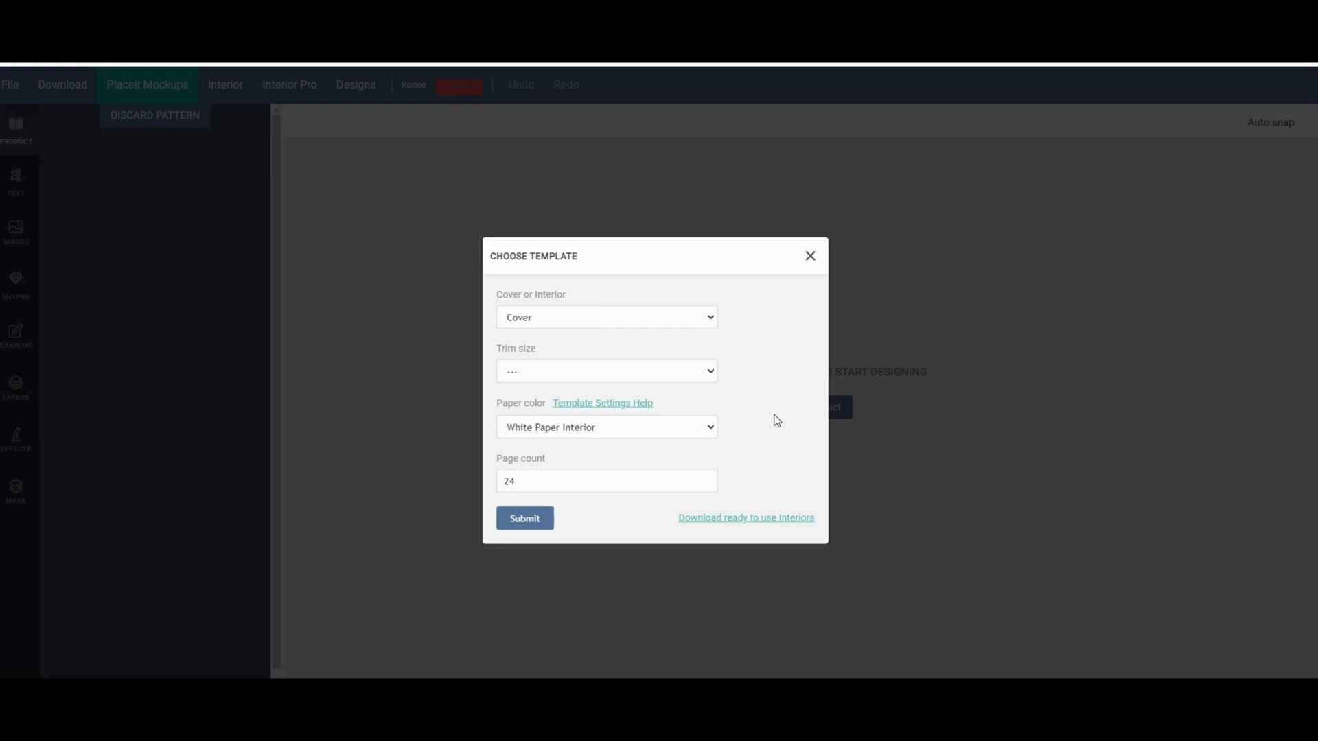
Step: Create a Cover template with 6 x 9 in trim, White Paper Interior and 100 pages
left_click(655, 321)
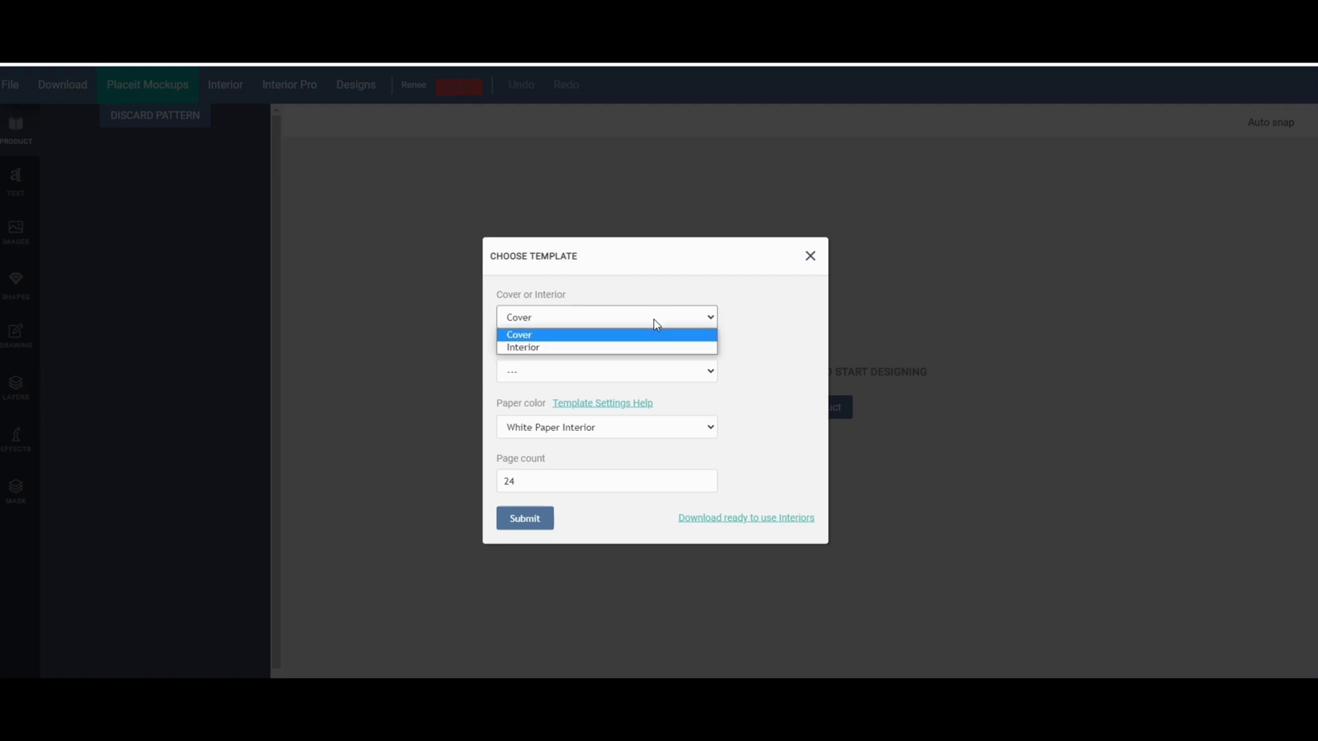
left_click(553, 341)
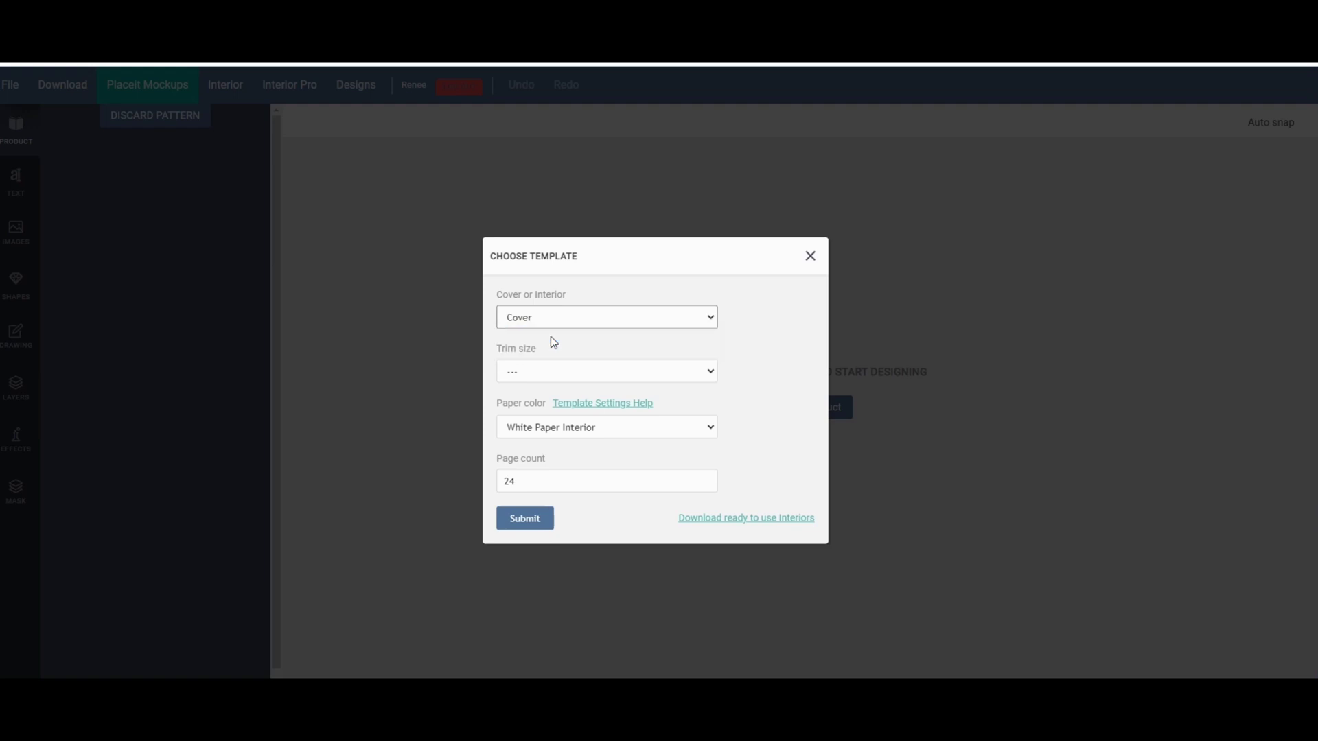
left_click(613, 380)
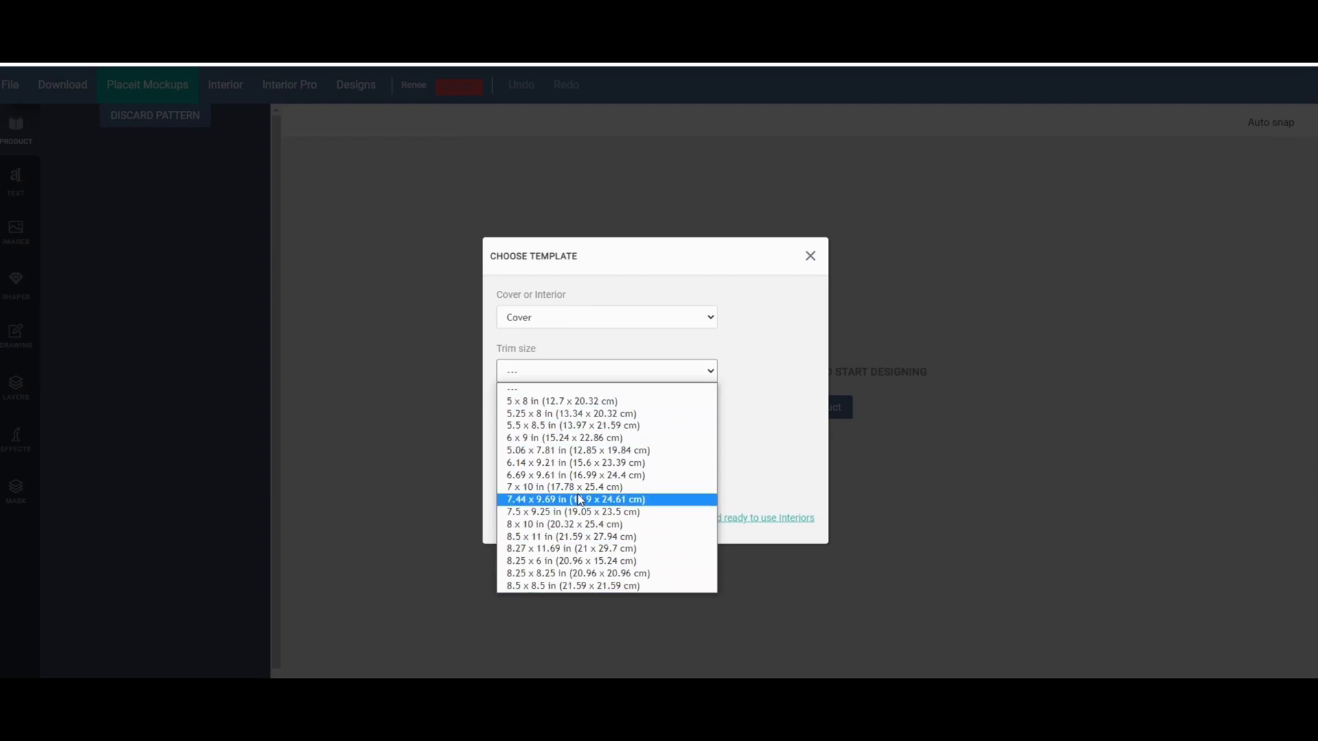
left_click(586, 437)
left_click(587, 433)
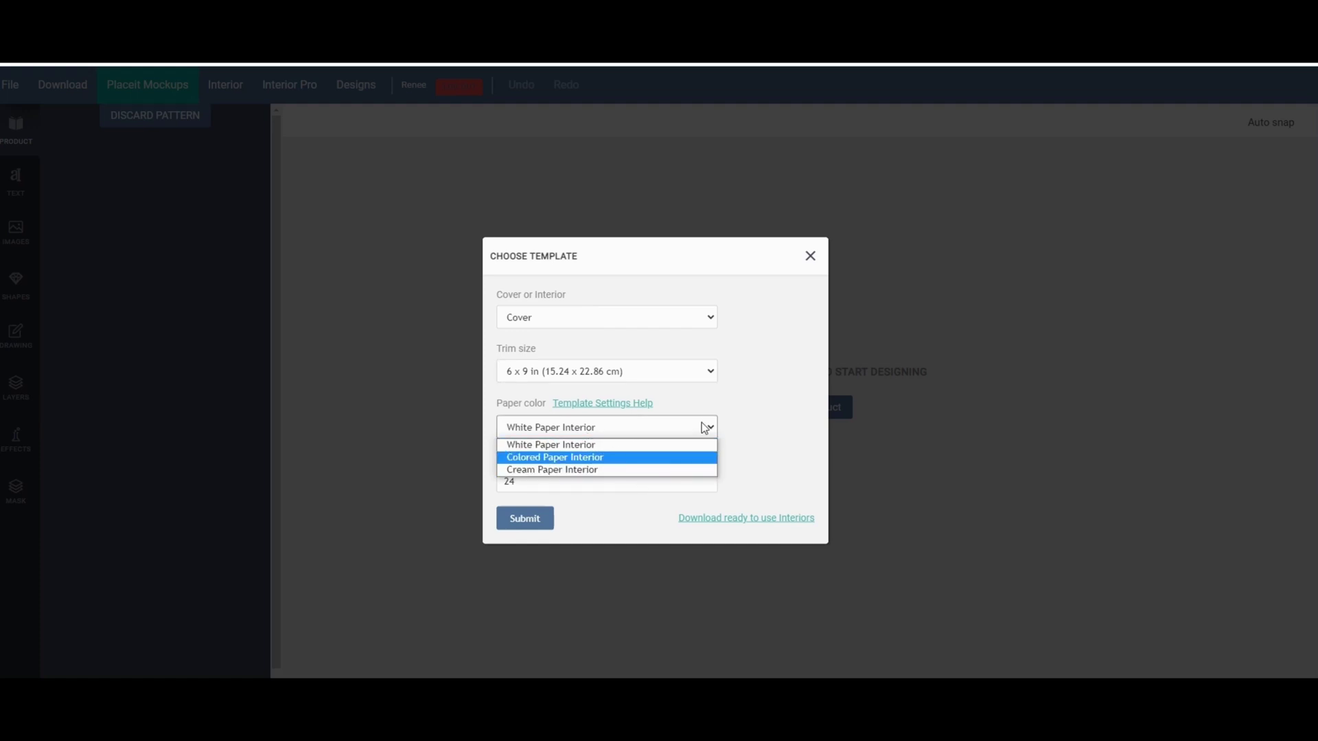
left_click(757, 397)
left_click(617, 486)
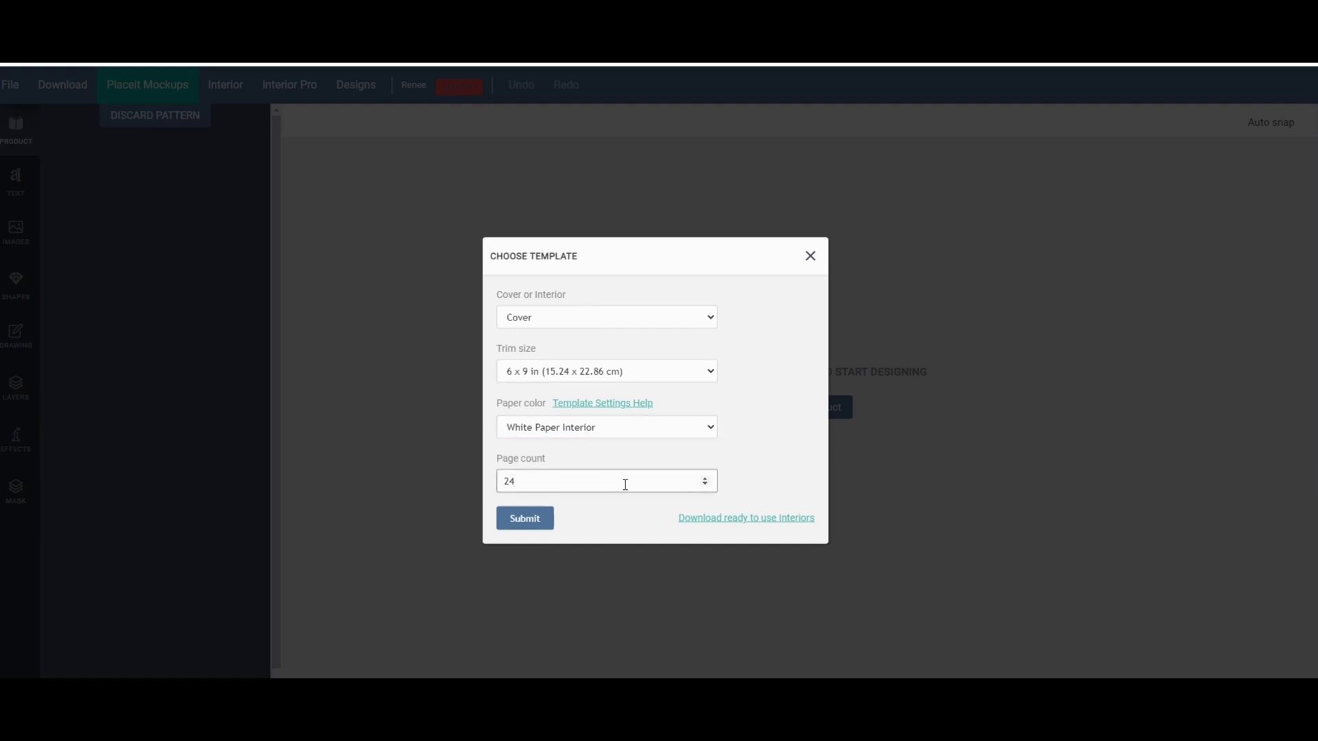
key("BackSpace")
key("BackSpace")
type("1000")
left_click(519, 530)
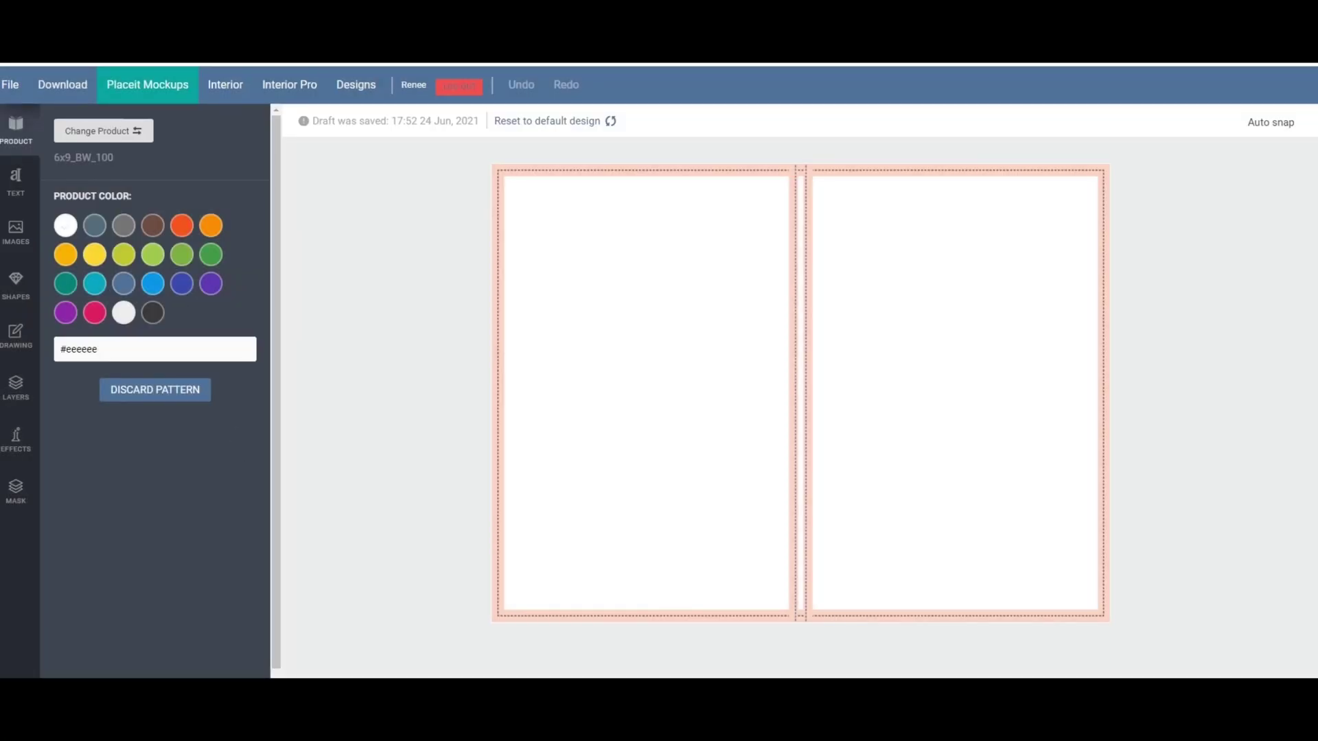
Step: Open the IMAGES library in the left sidebar beside the blank 6 x 9 cover
mouse_move(413, 714)
left_click(17, 232)
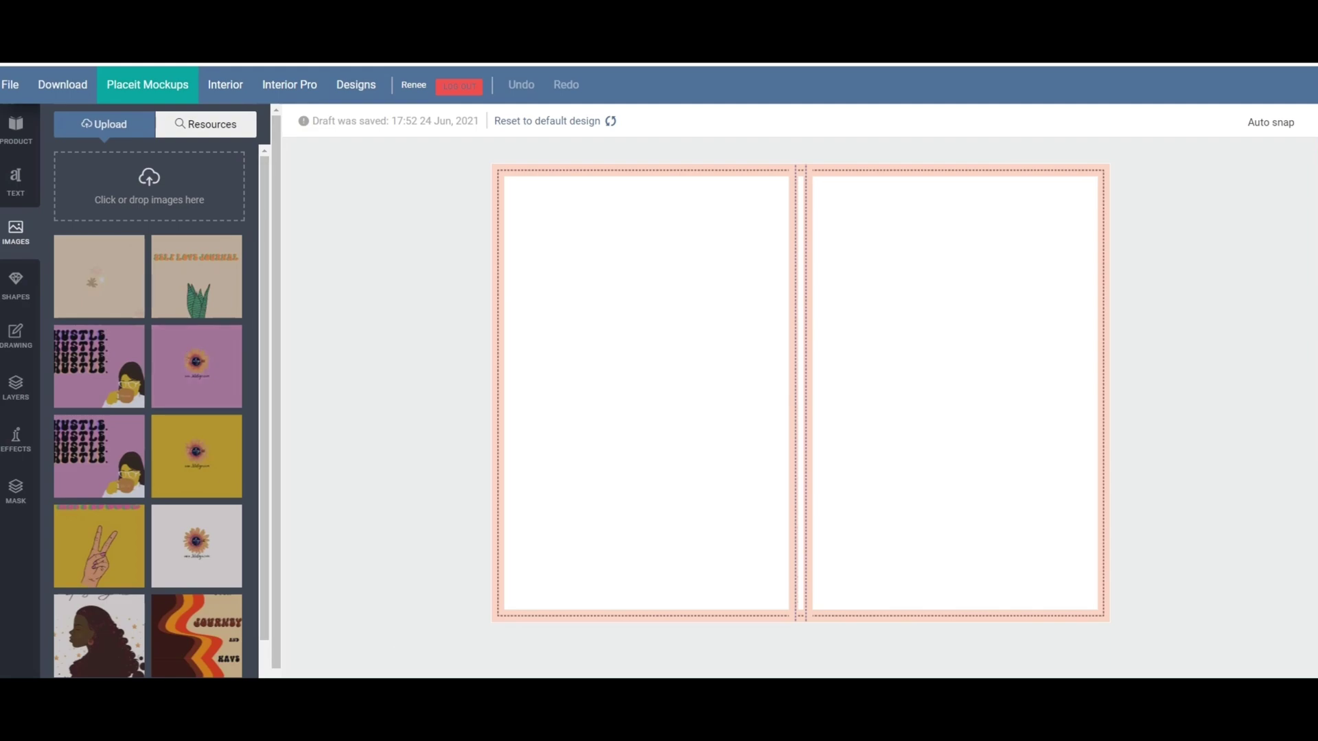
Step: Drag 1.png and 2.png from the YOUTUBESTUFF folder into the image upload box
left_click(414, 652)
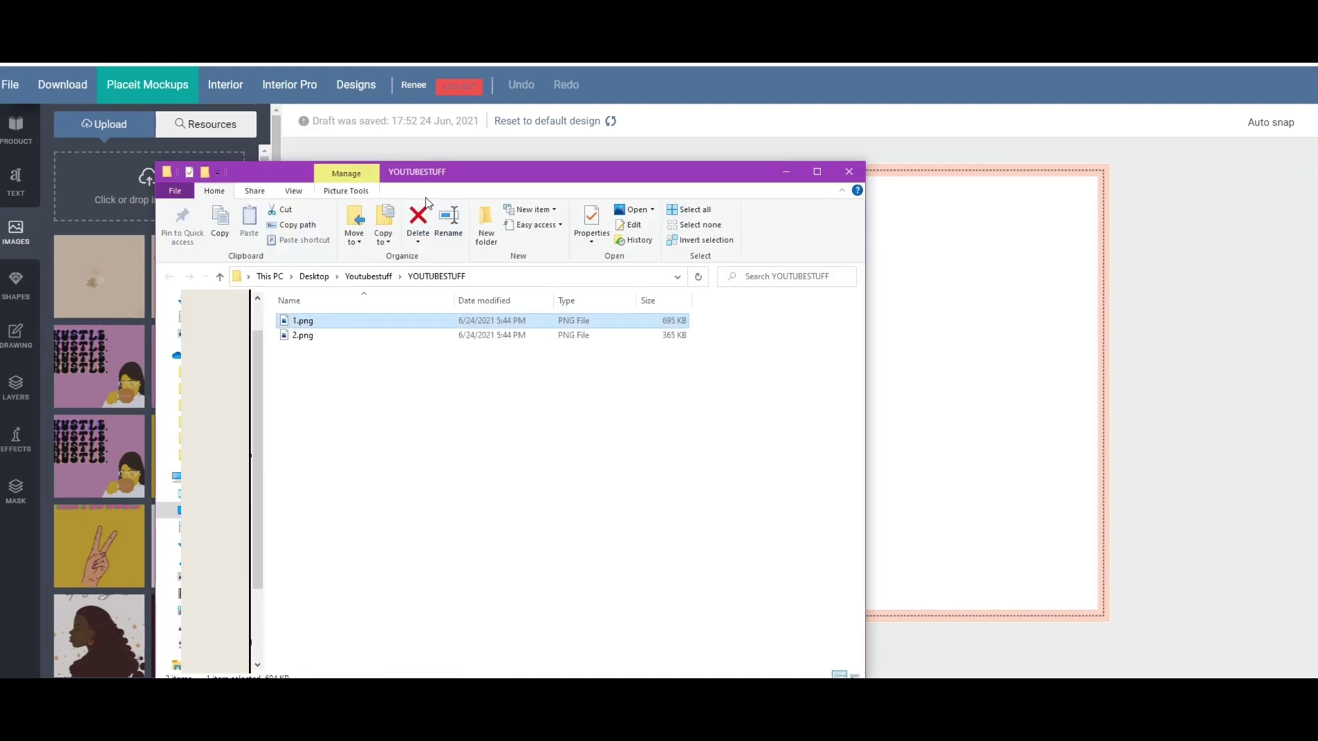
left_click_drag(474, 181, 727, 182)
left_click_drag(571, 322, 169, 199)
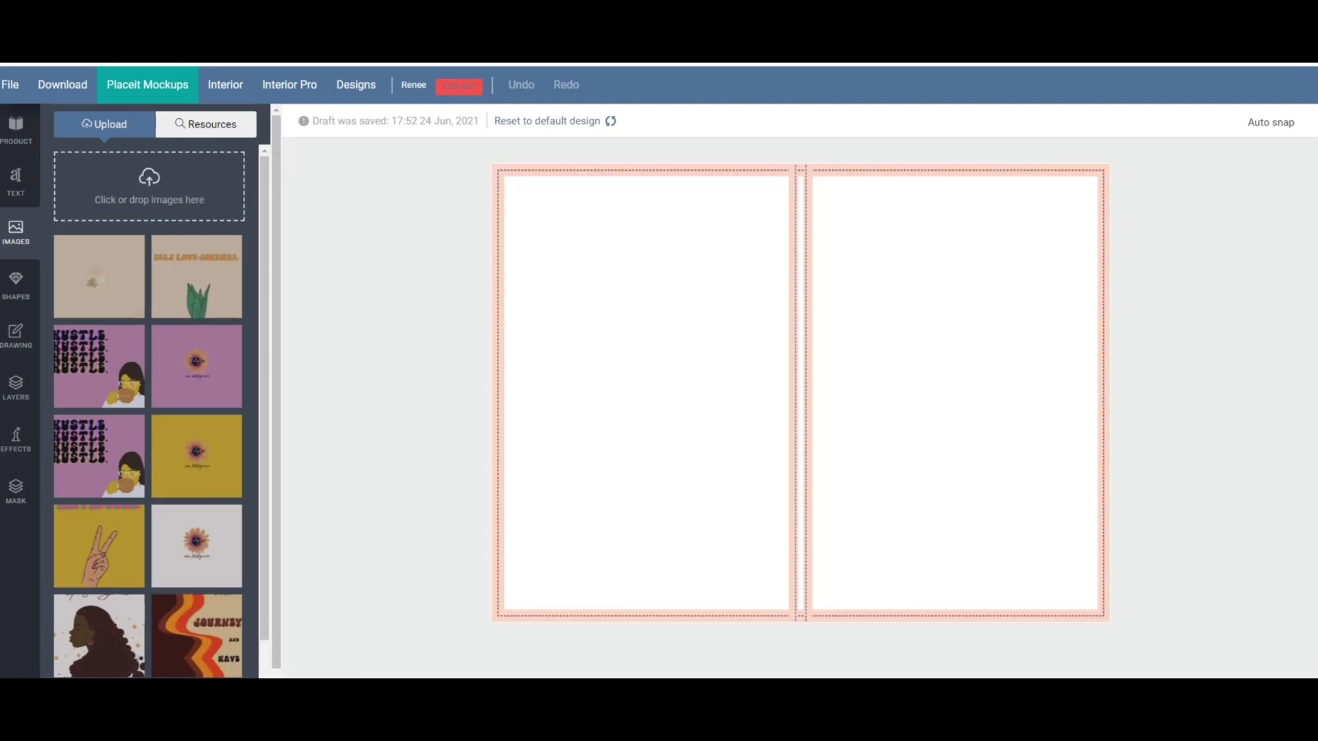
left_click(414, 645)
left_click(557, 336)
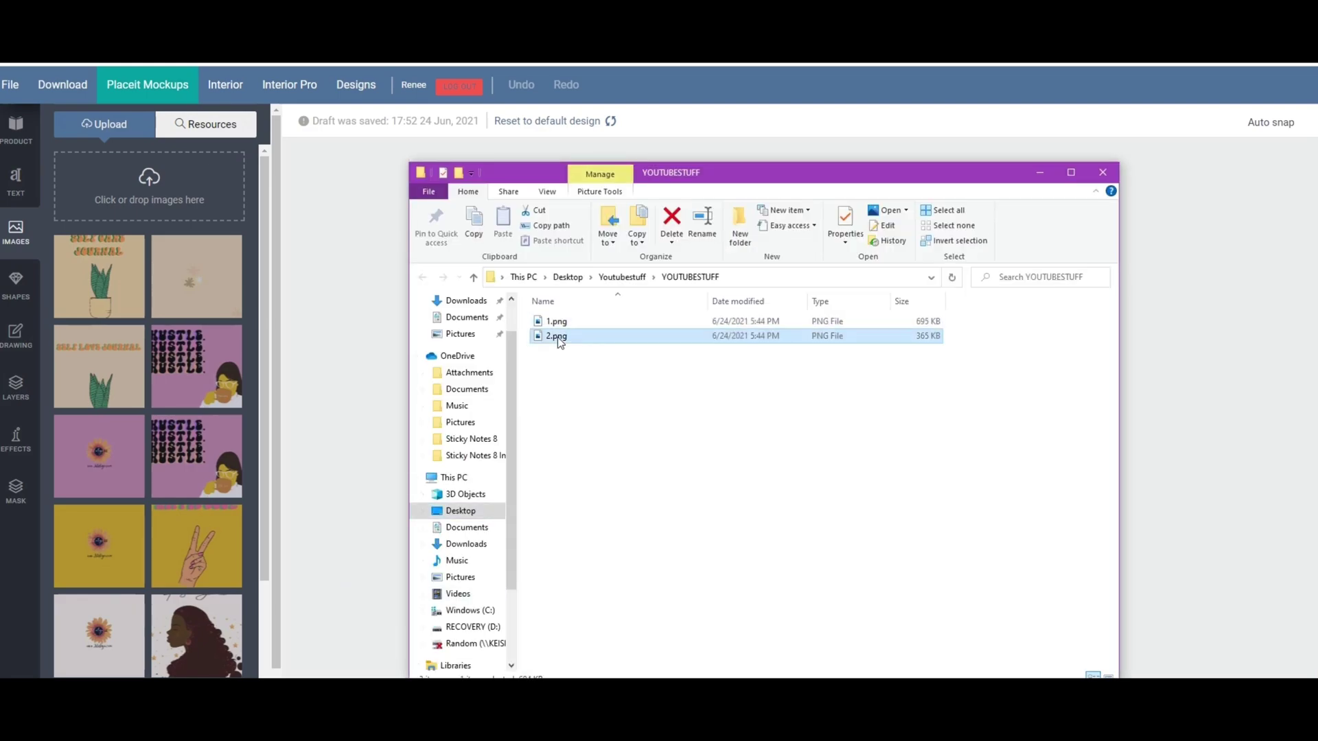
left_click_drag(557, 336, 180, 190)
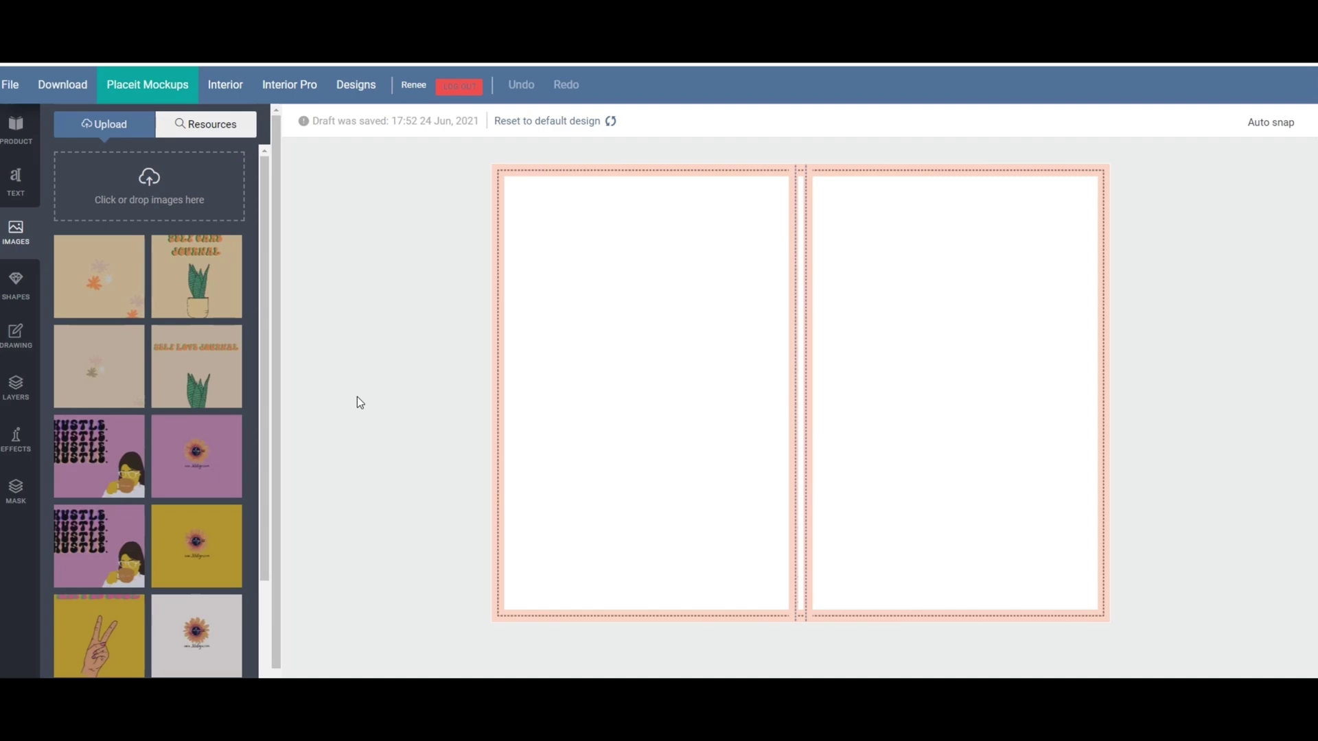
Step: Add both uploaded images, placing the floral pattern on the back and the journal artwork on the front
left_click(91, 291)
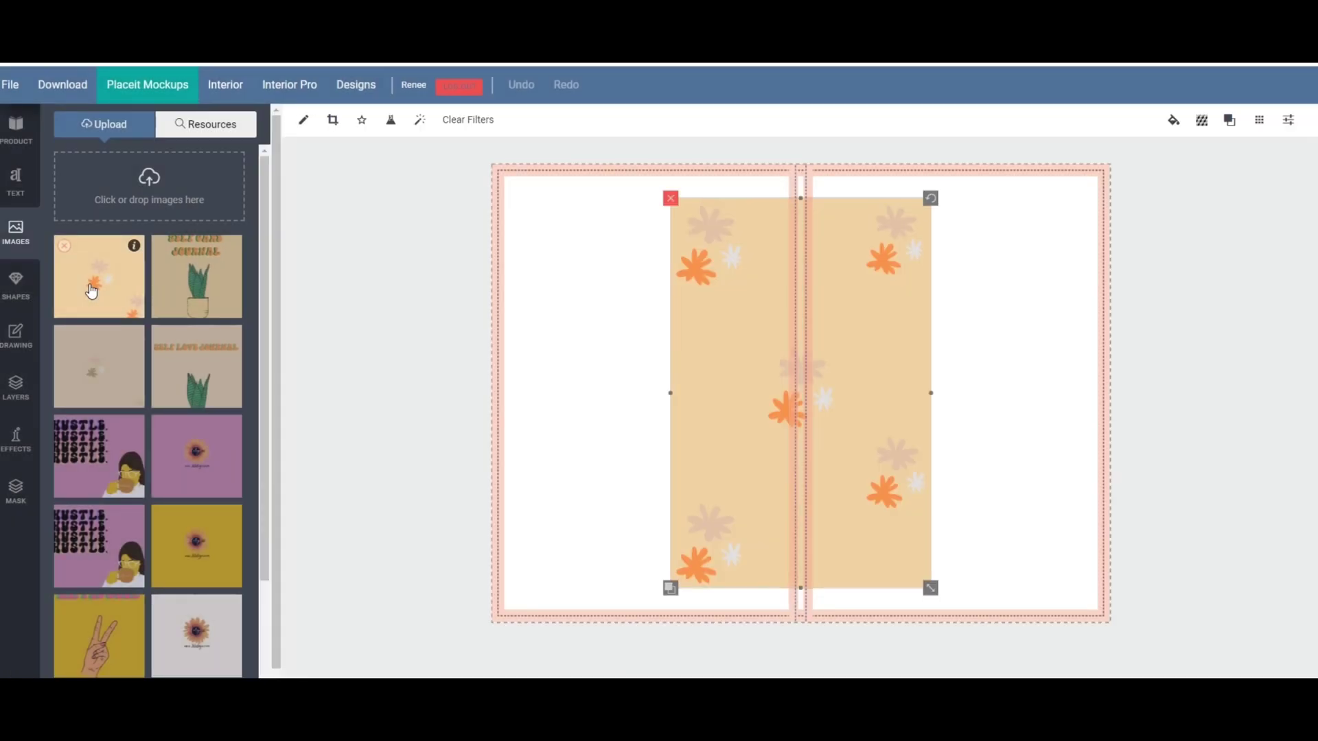
left_click(215, 293)
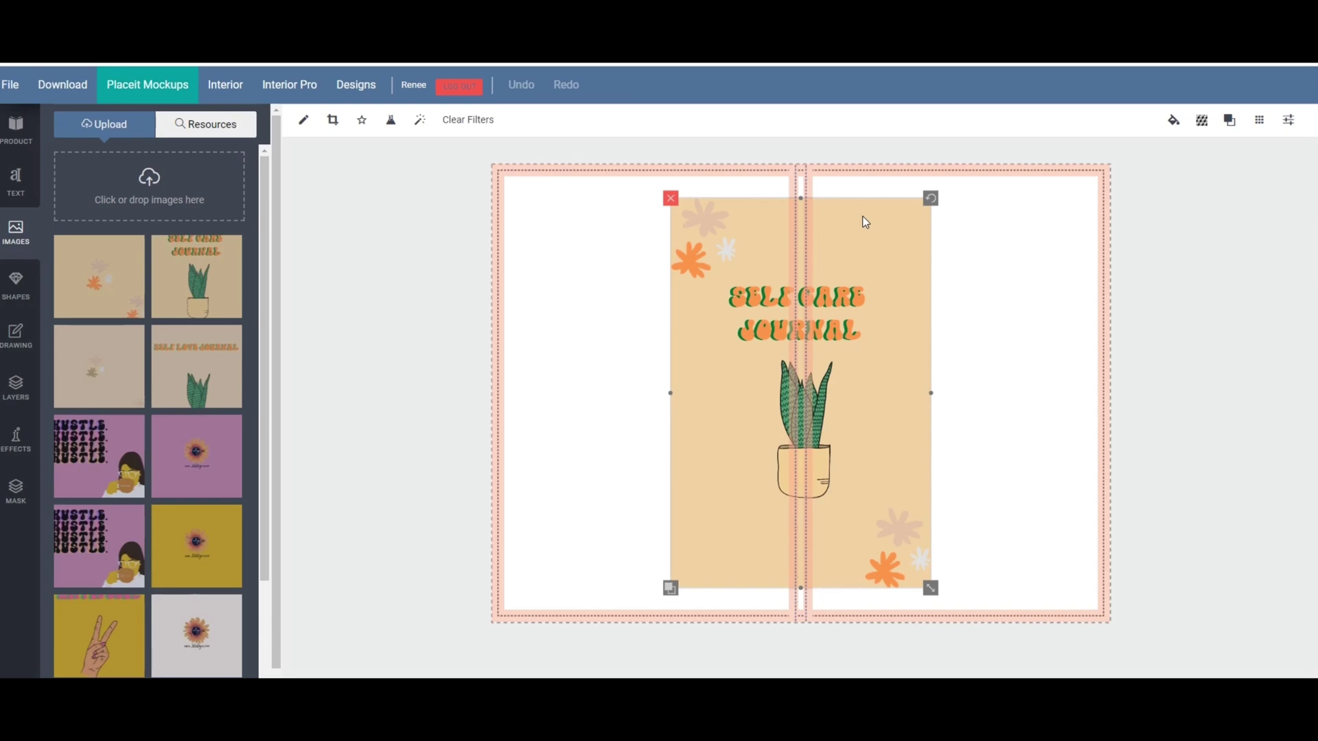
left_click_drag(868, 218, 712, 226)
left_click_drag(838, 245, 992, 234)
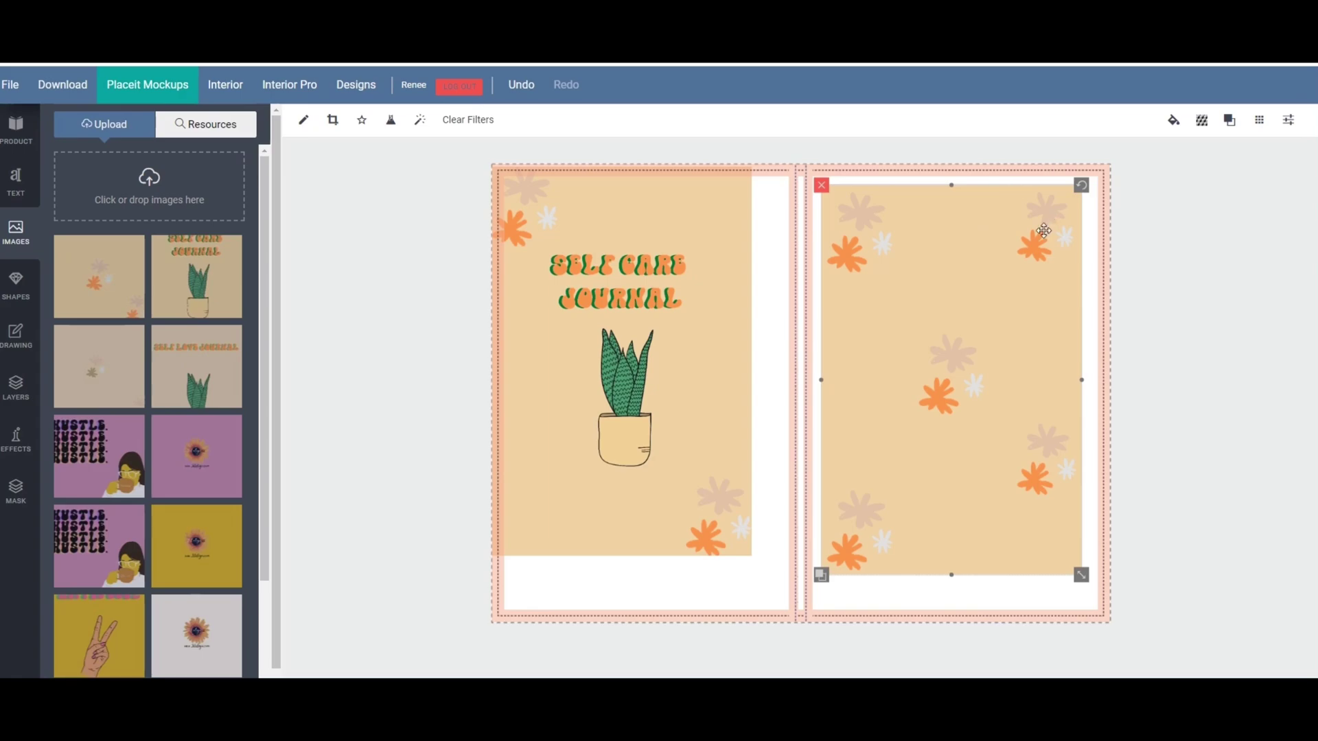
left_click_drag(1023, 256, 635, 329)
left_click_drag(681, 218, 1042, 215)
left_click_drag(636, 344, 663, 274)
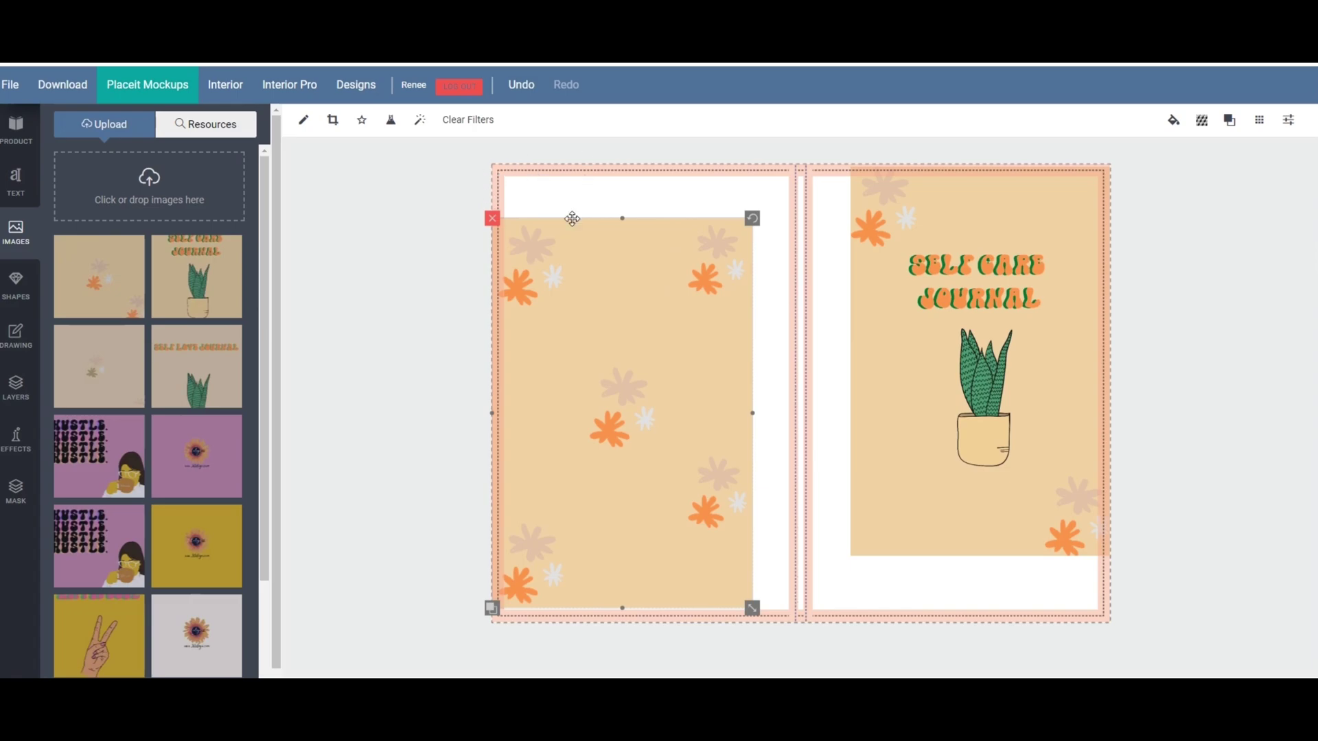
mouse_move(639, 306)
left_mouse_down()
mouse_move(641, 256)
mouse_move(641, 280)
left_mouse_up()
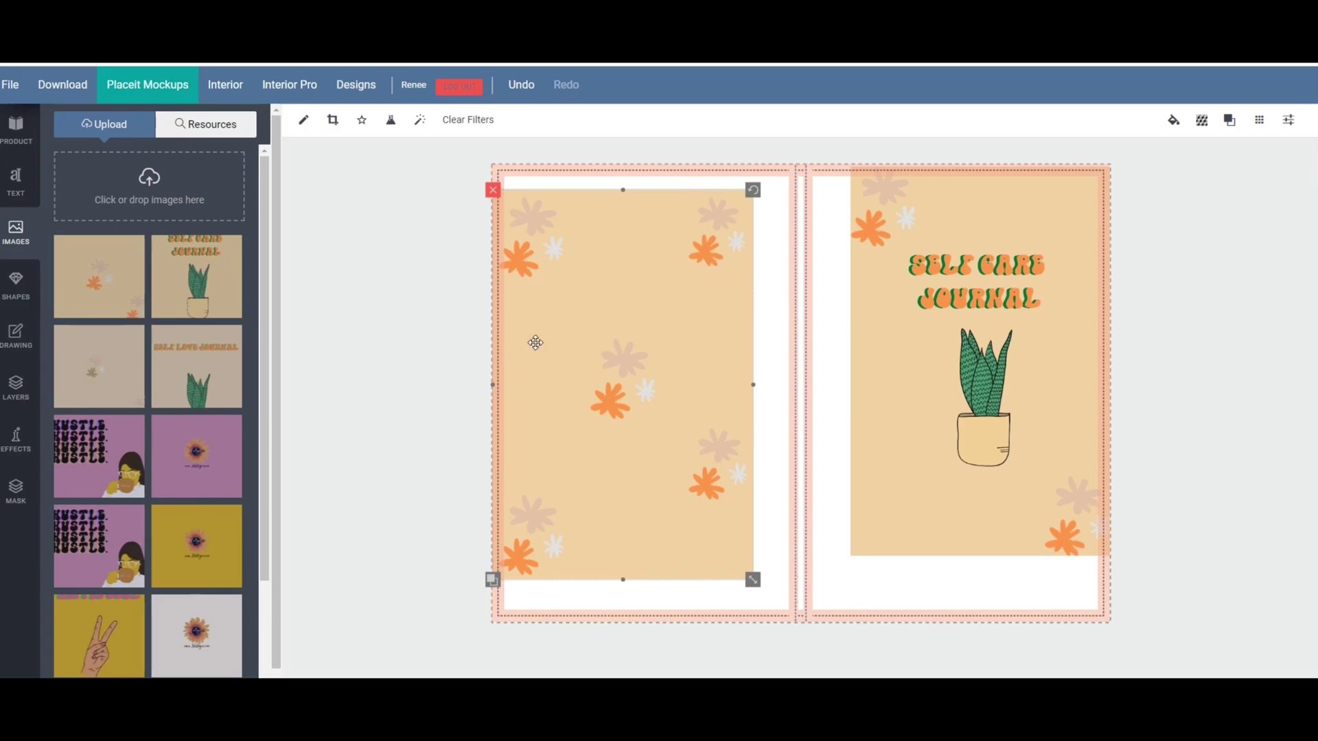
mouse_move(534, 341)
left_mouse_down()
mouse_move(550, 330)
mouse_move(544, 303)
mouse_move(553, 341)
mouse_move(542, 317)
left_mouse_up()
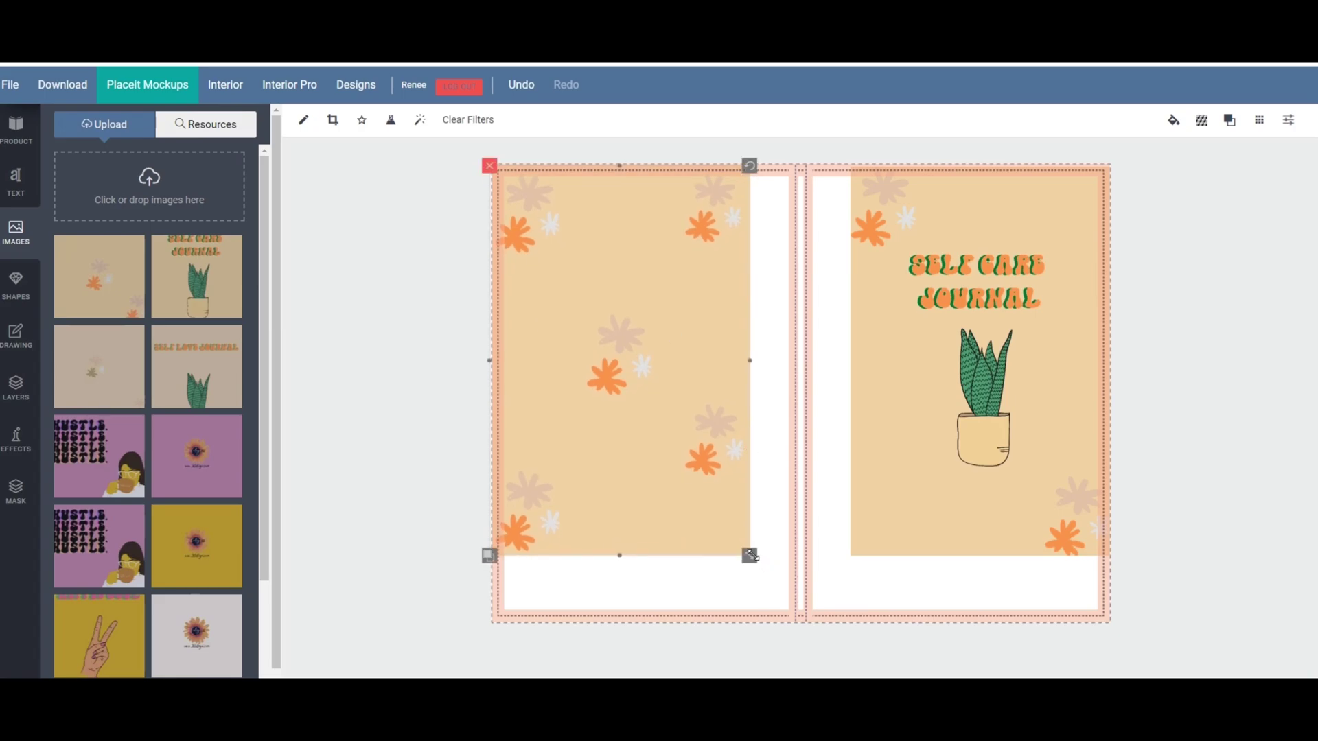
left_click_drag(751, 556, 773, 590)
left_click_drag(678, 479, 700, 506)
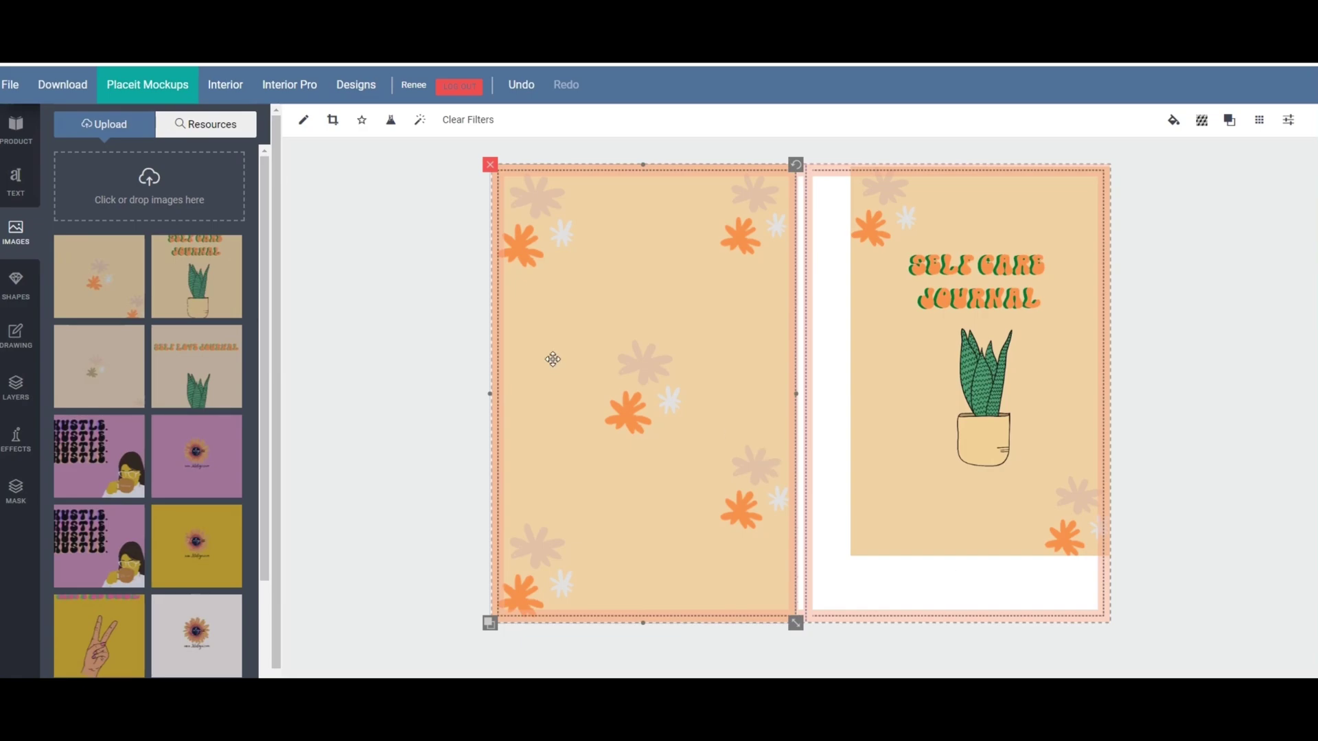
mouse_move(550, 356)
left_mouse_down()
mouse_move(565, 361)
mouse_move(550, 359)
left_mouse_up()
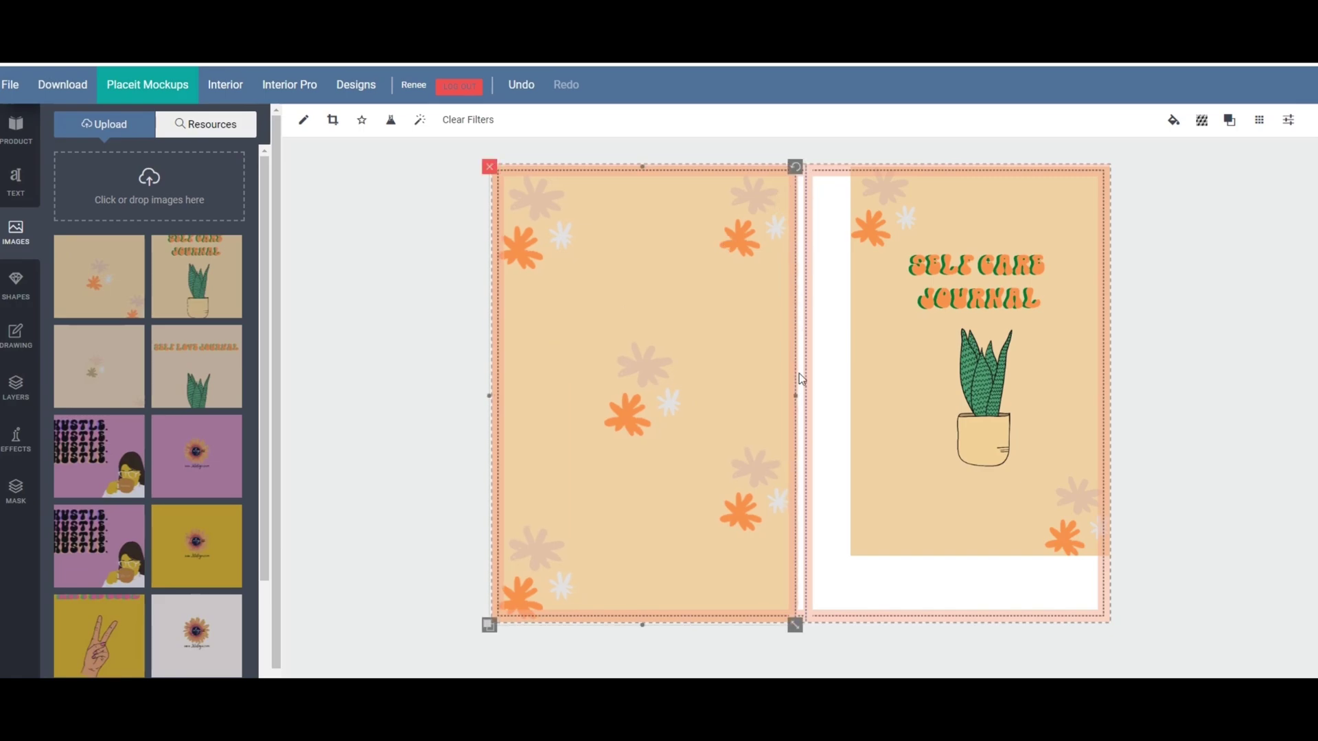
left_click_drag(797, 395, 805, 394)
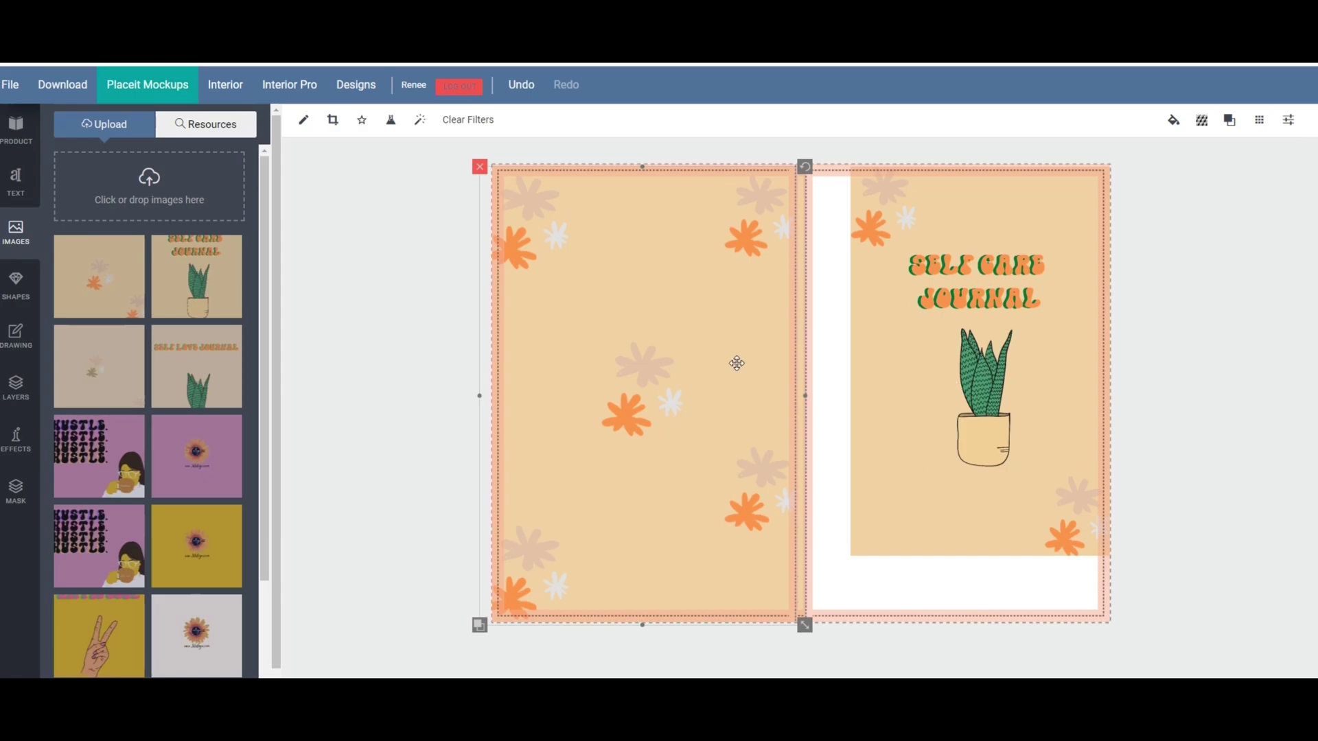
left_click_drag(479, 396, 488, 396)
left_click_drag(607, 426, 615, 425)
left_click_drag(495, 399, 491, 398)
left_click(457, 231)
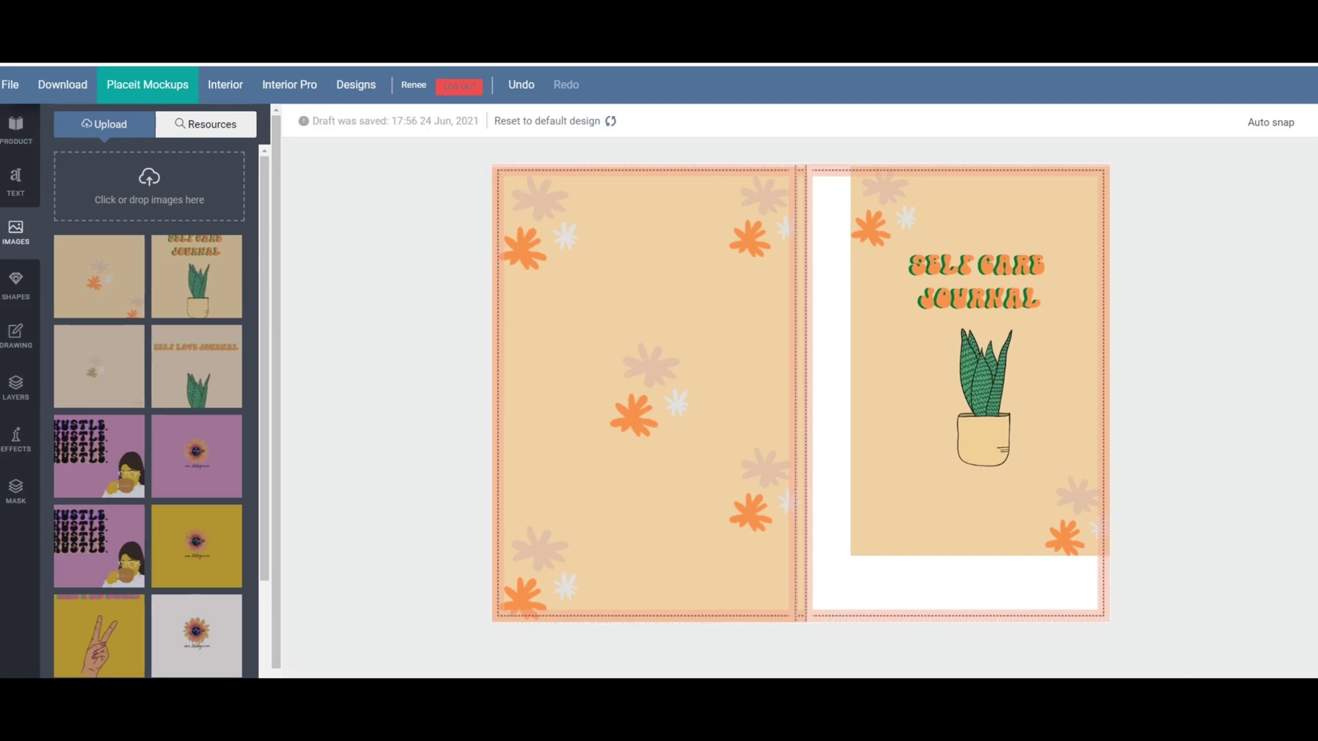
scroll(801, 393, "up", 1)
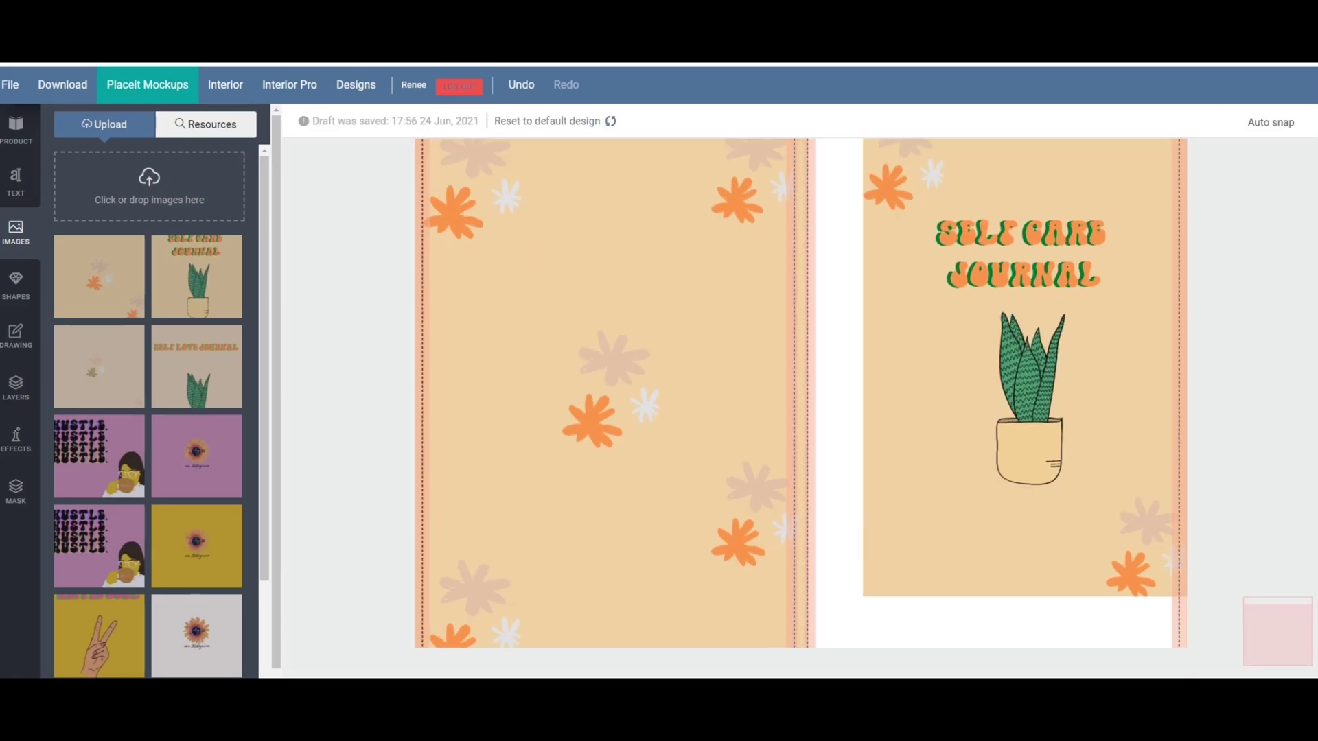
scroll(990, 563, "up", 1)
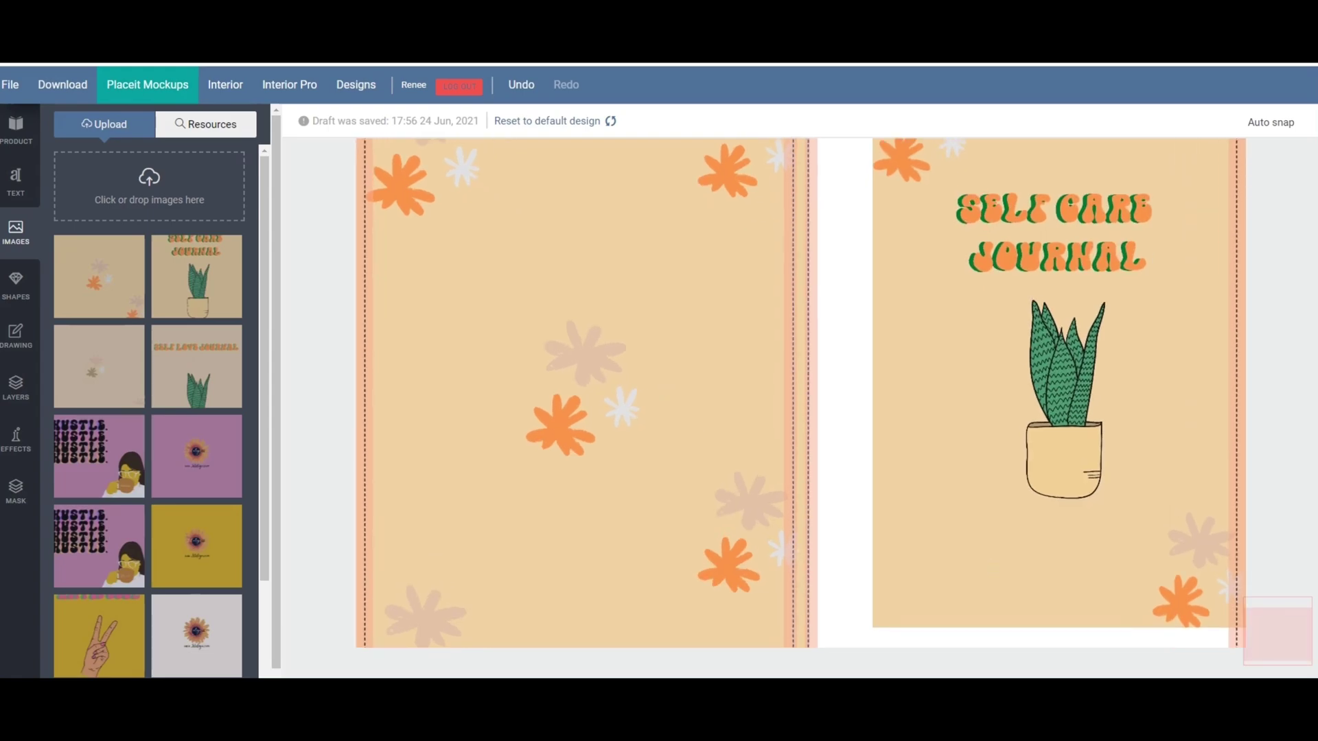
scroll(776, 320, "up", 1)
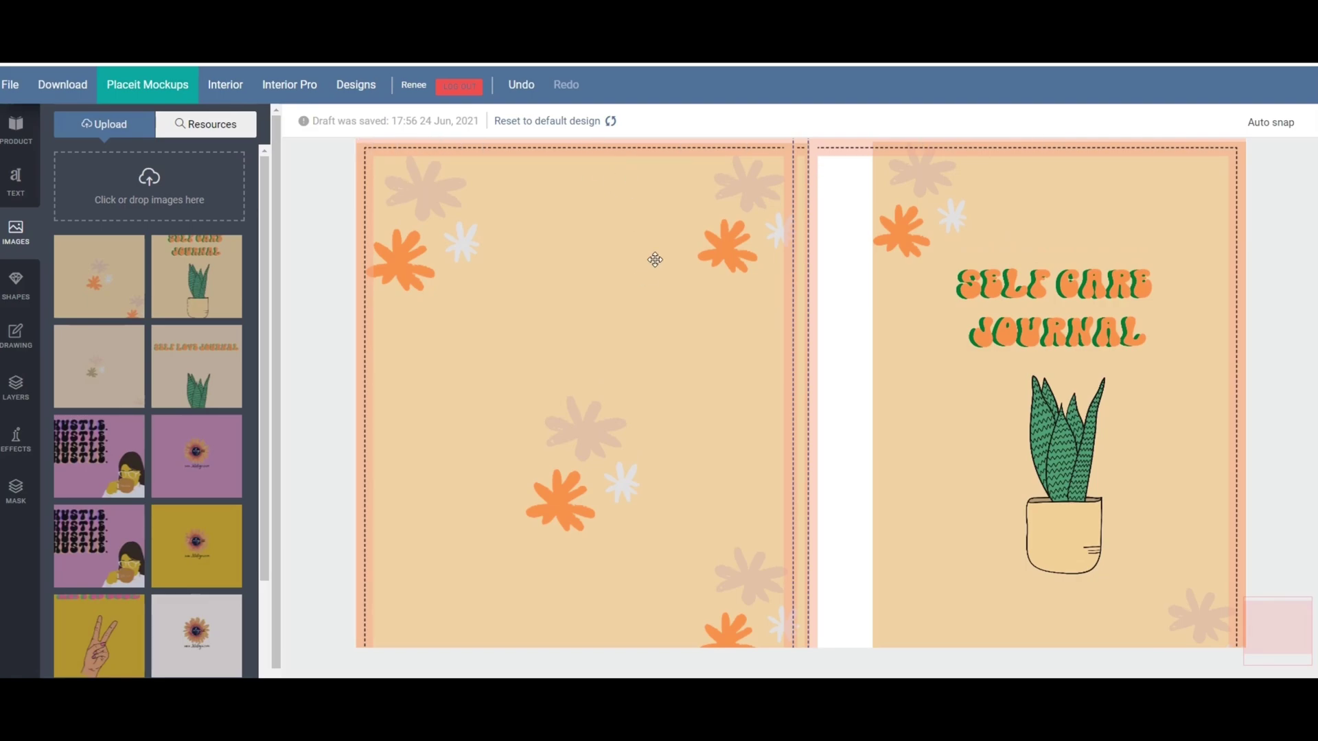
scroll(801, 393, "down", 2)
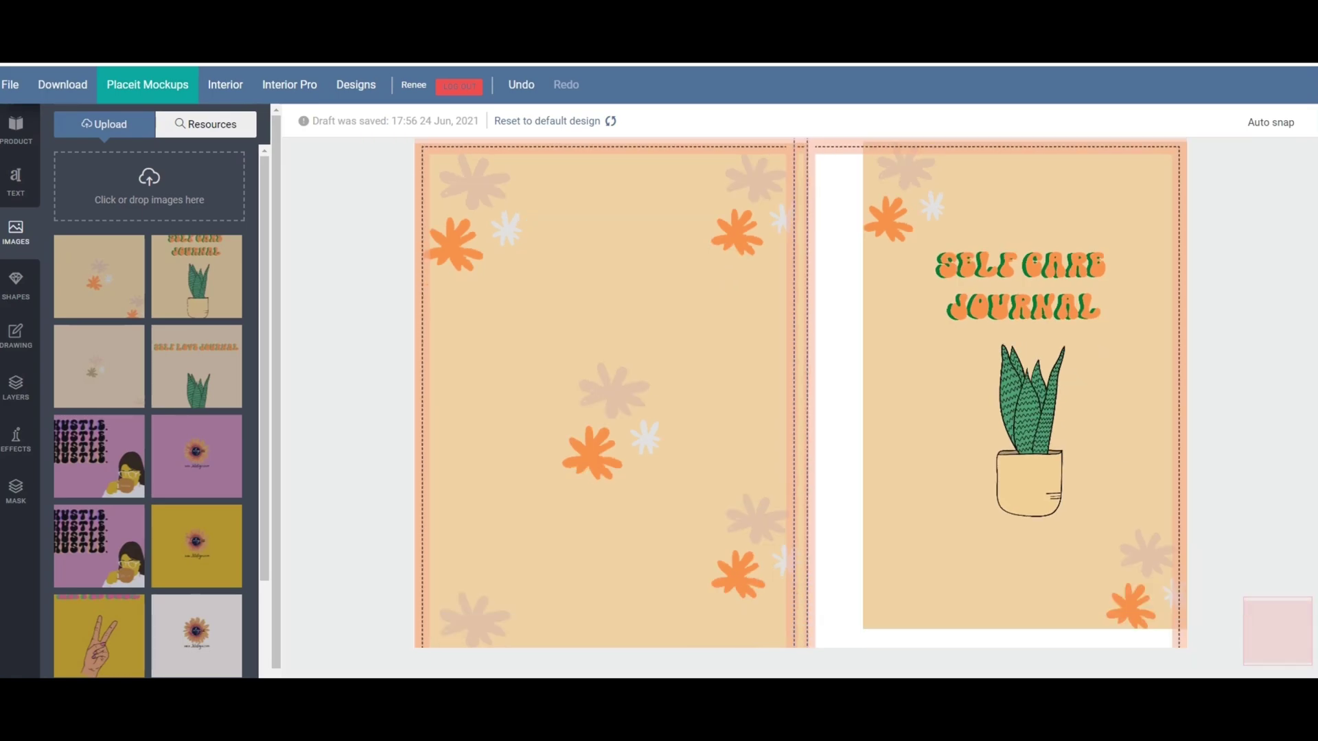
scroll(801, 393, "down", 2)
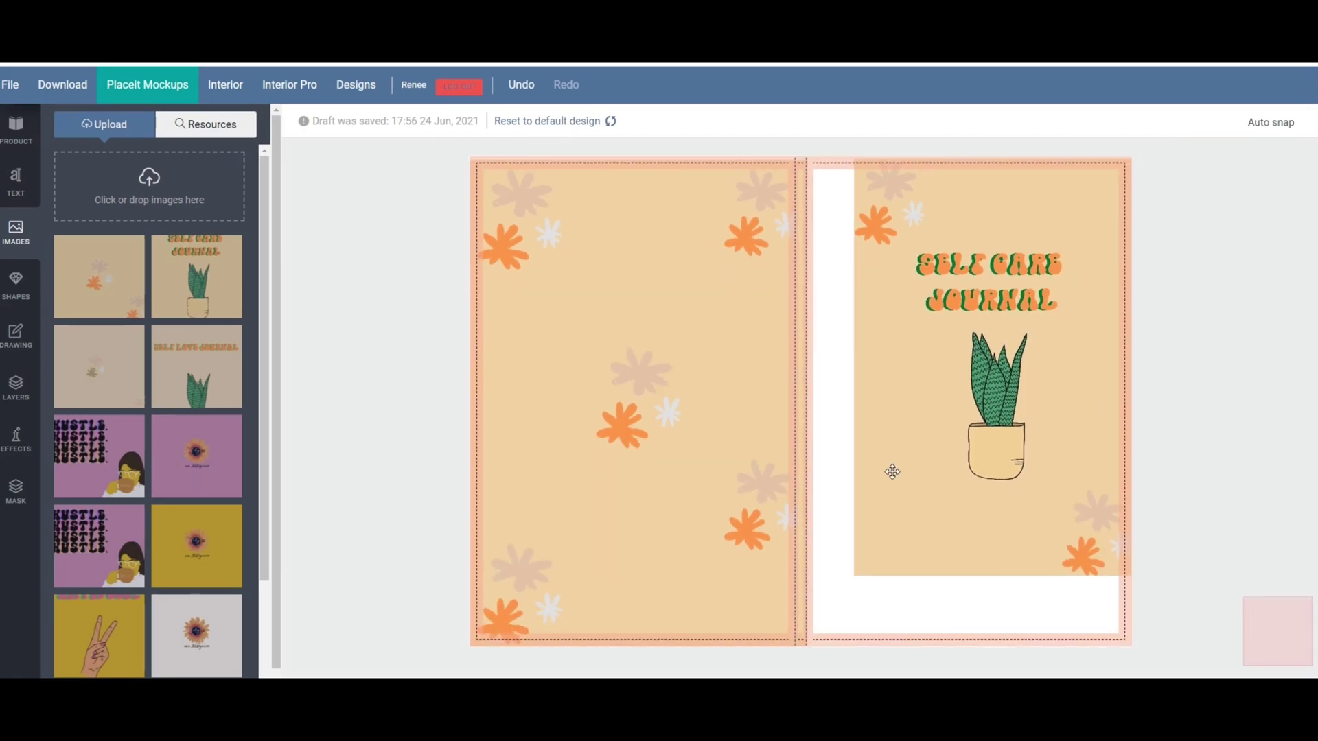
left_click(723, 245)
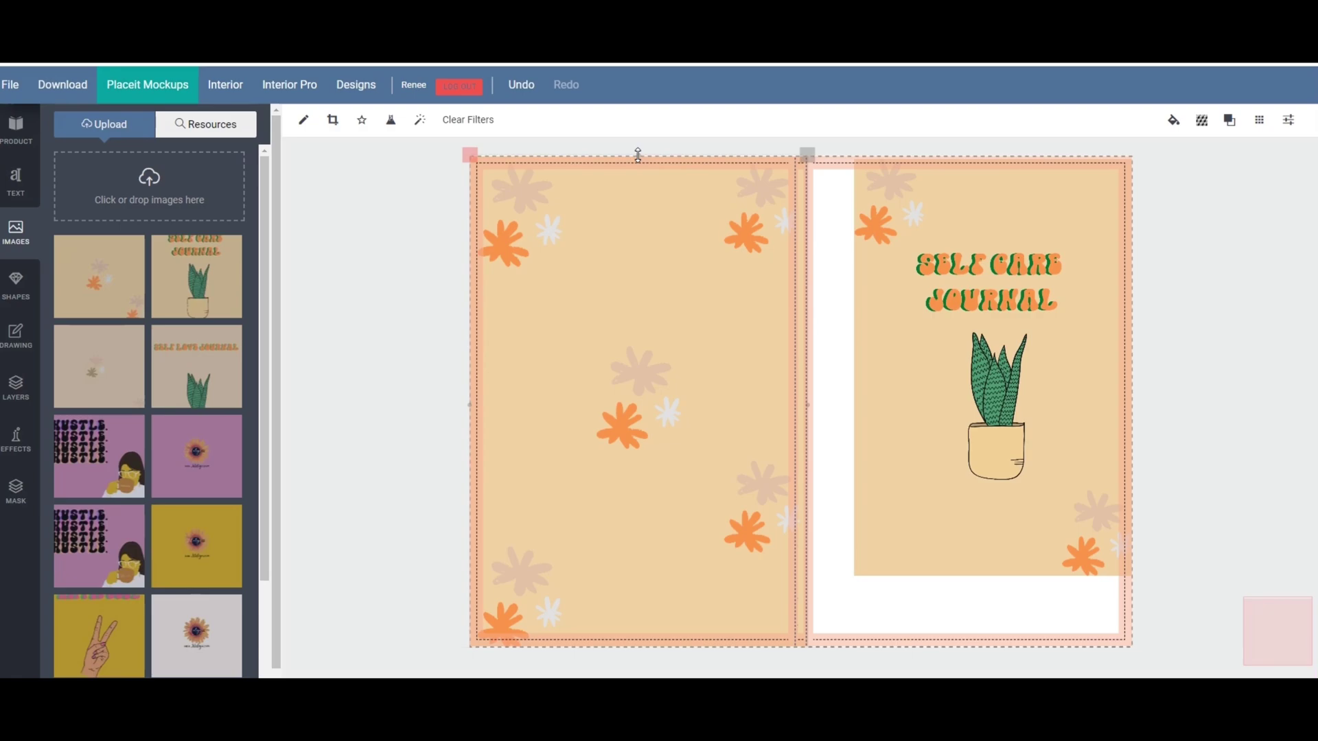
left_click(388, 581)
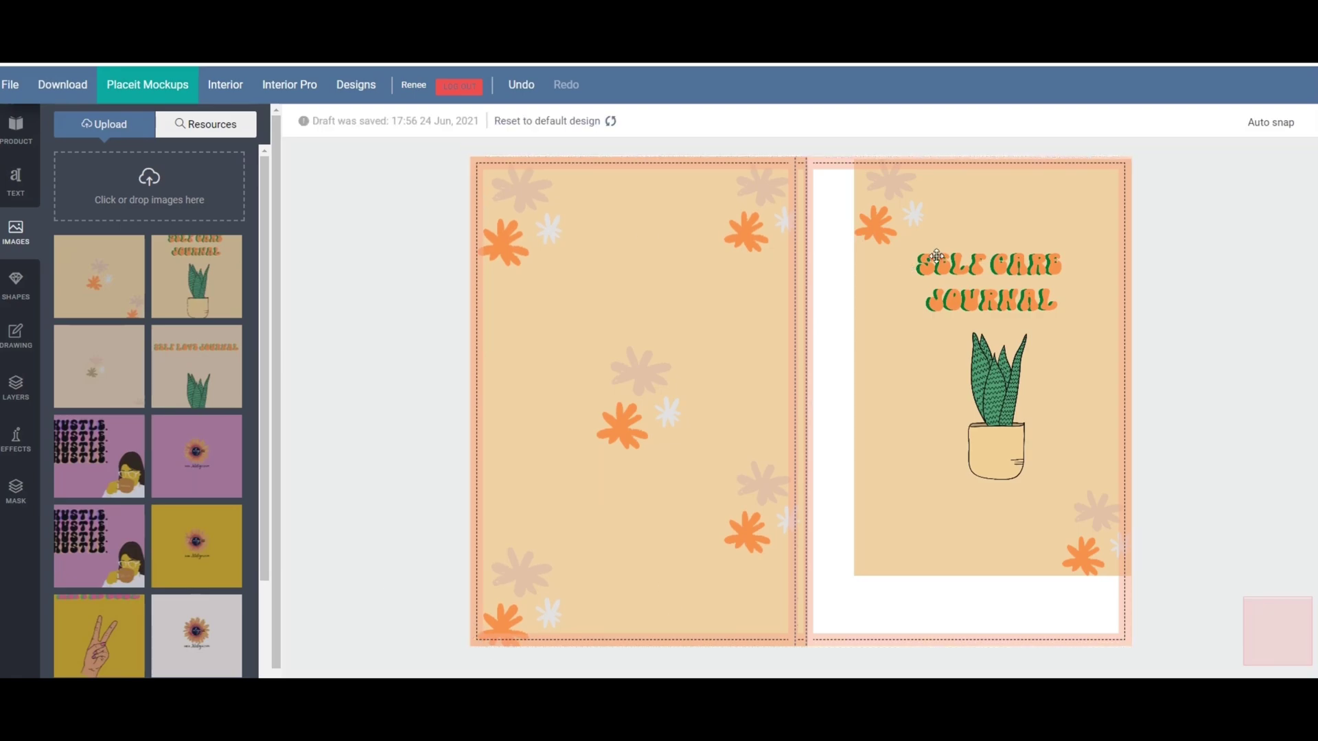
Step: Push the front artwork against the spine, then enlarge it and stretch it taller
left_click(971, 219)
left_click_drag(972, 220, 933, 214)
left_click_drag(1085, 573, 1109, 609)
left_click_drag(1033, 497, 1060, 515)
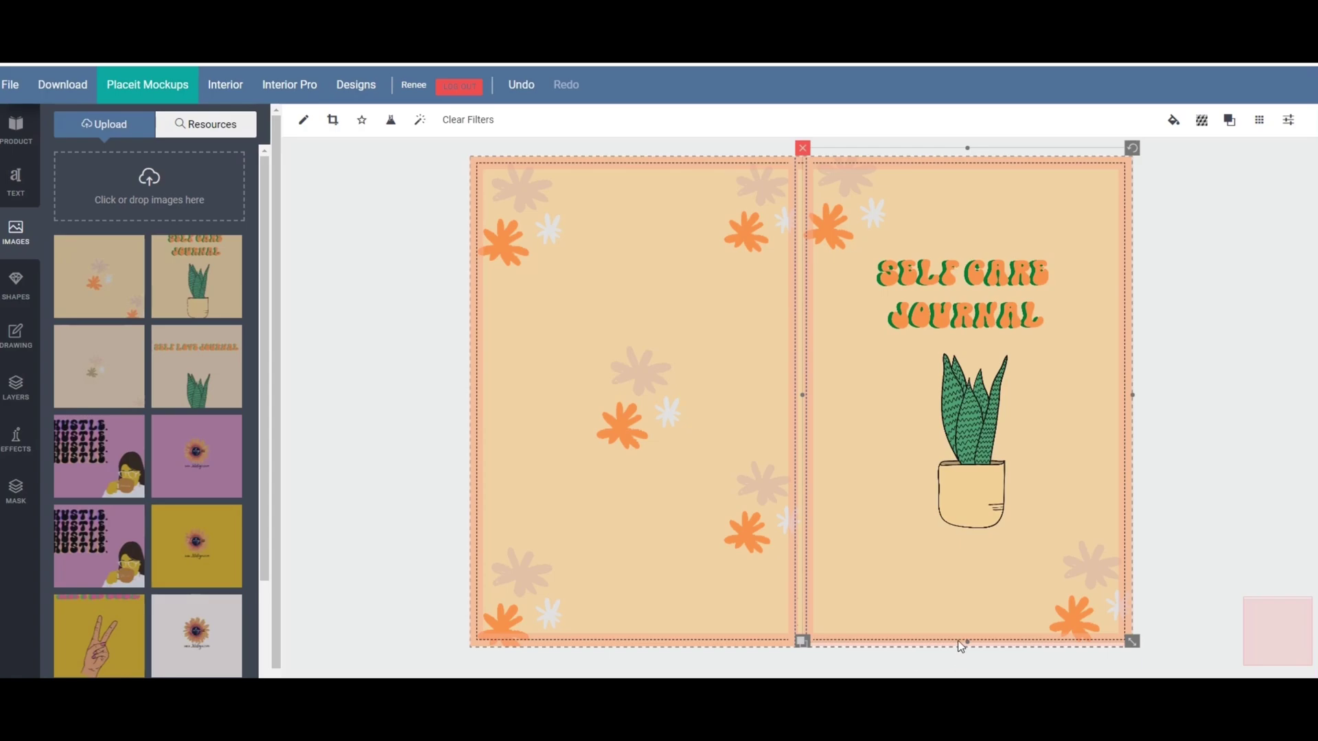
left_click_drag(968, 648, 973, 644)
Step: Reposition the stretched front artwork until it covers the front with no white gaps
left_click_drag(1018, 531, 1021, 546)
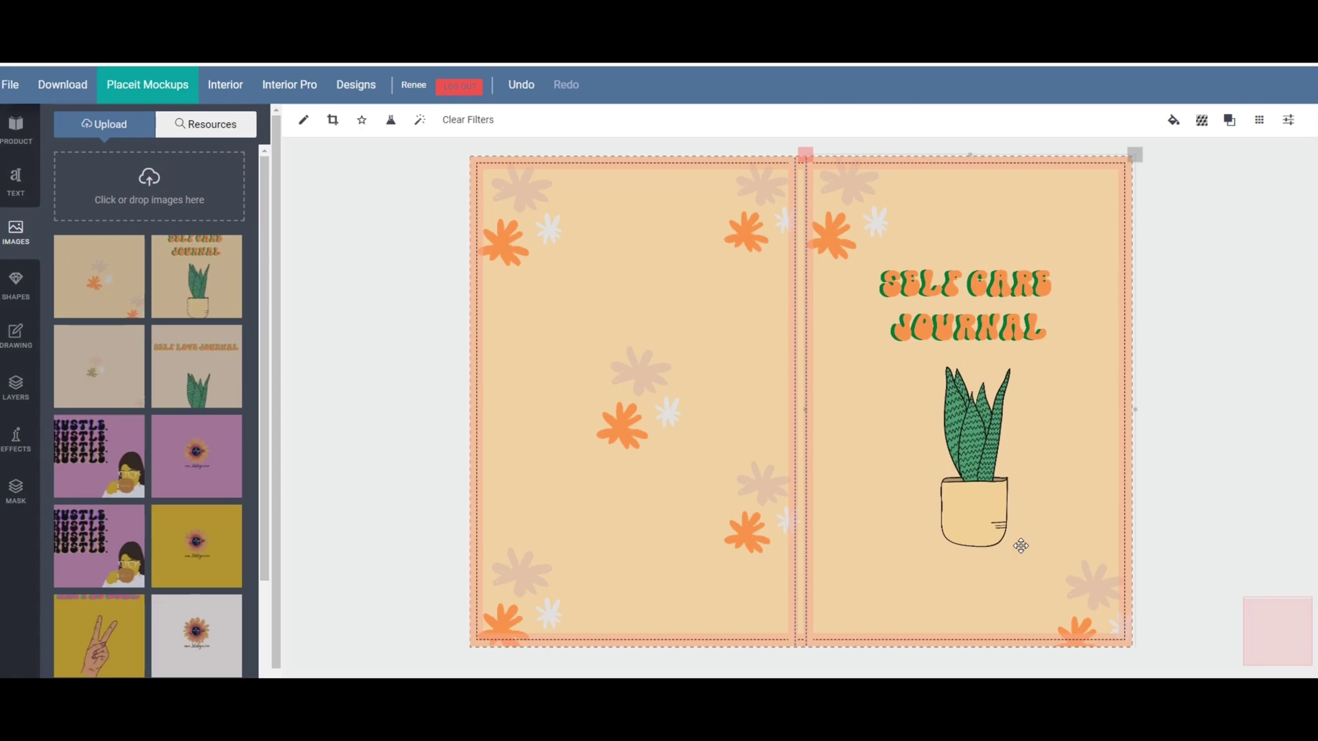
left_click_drag(1021, 546, 1020, 546)
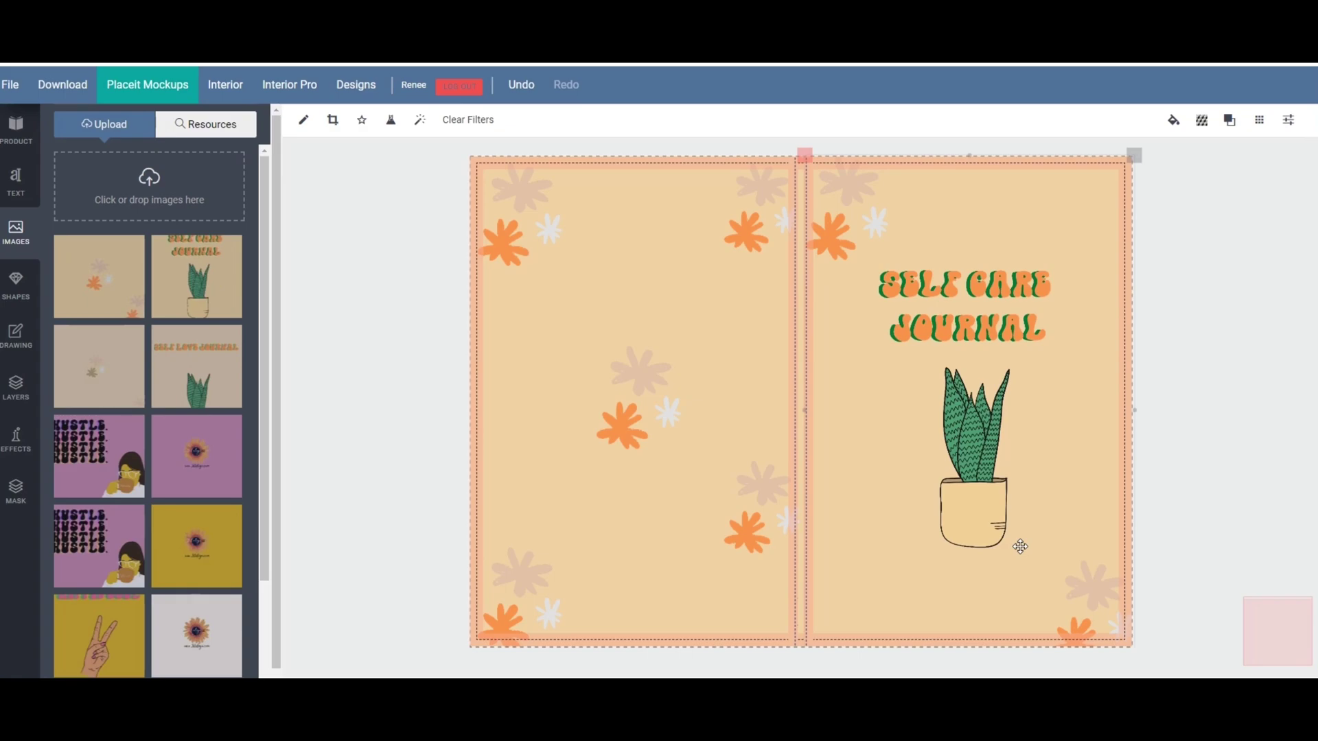
left_click_drag(1021, 547, 1060, 555)
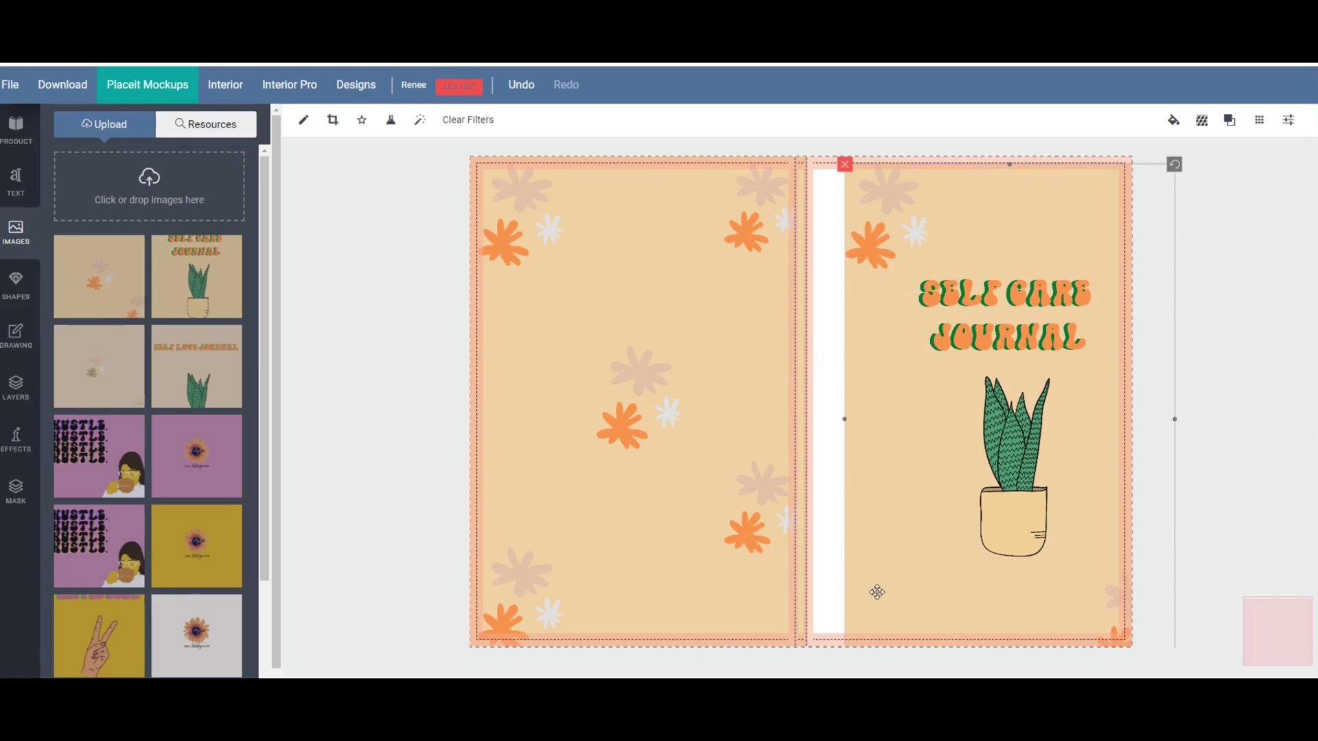
left_click_drag(987, 474, 948, 459)
left_click(1184, 395)
left_click(1120, 423)
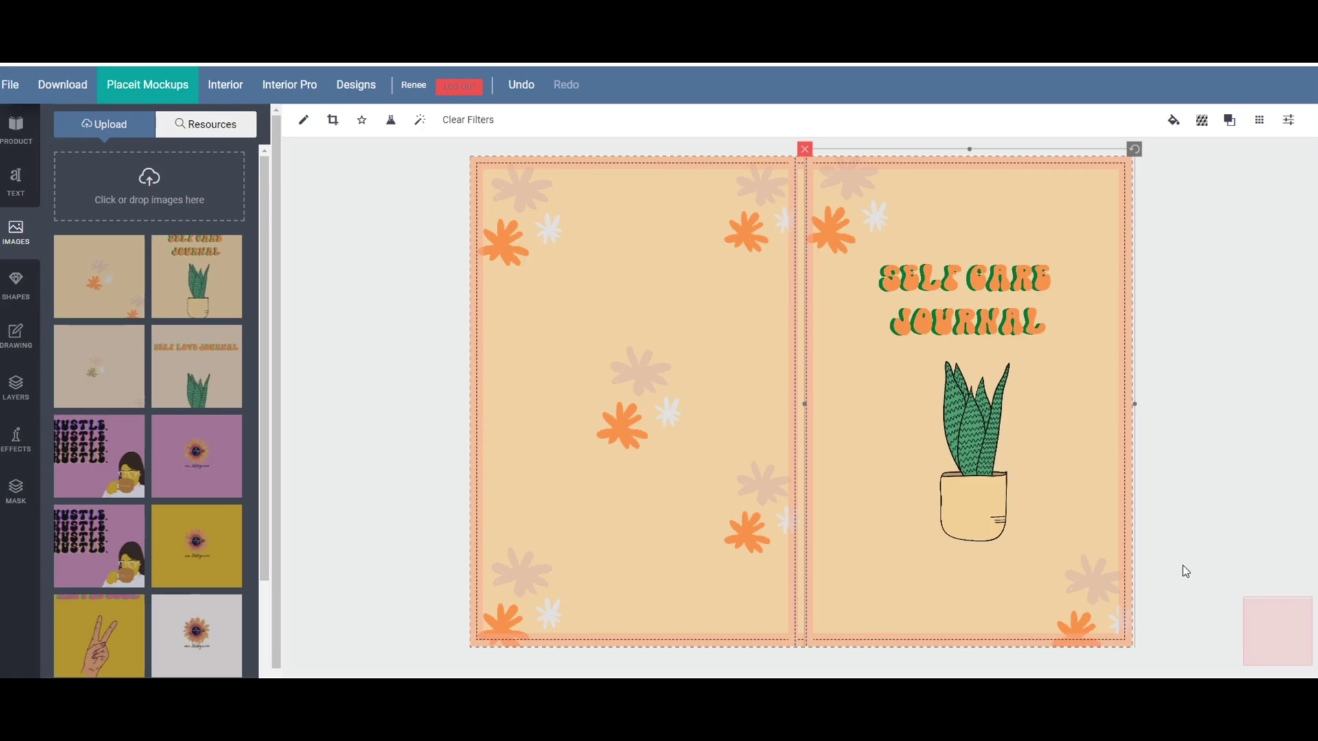
left_click_drag(1131, 643, 1090, 607)
left_click(1232, 447)
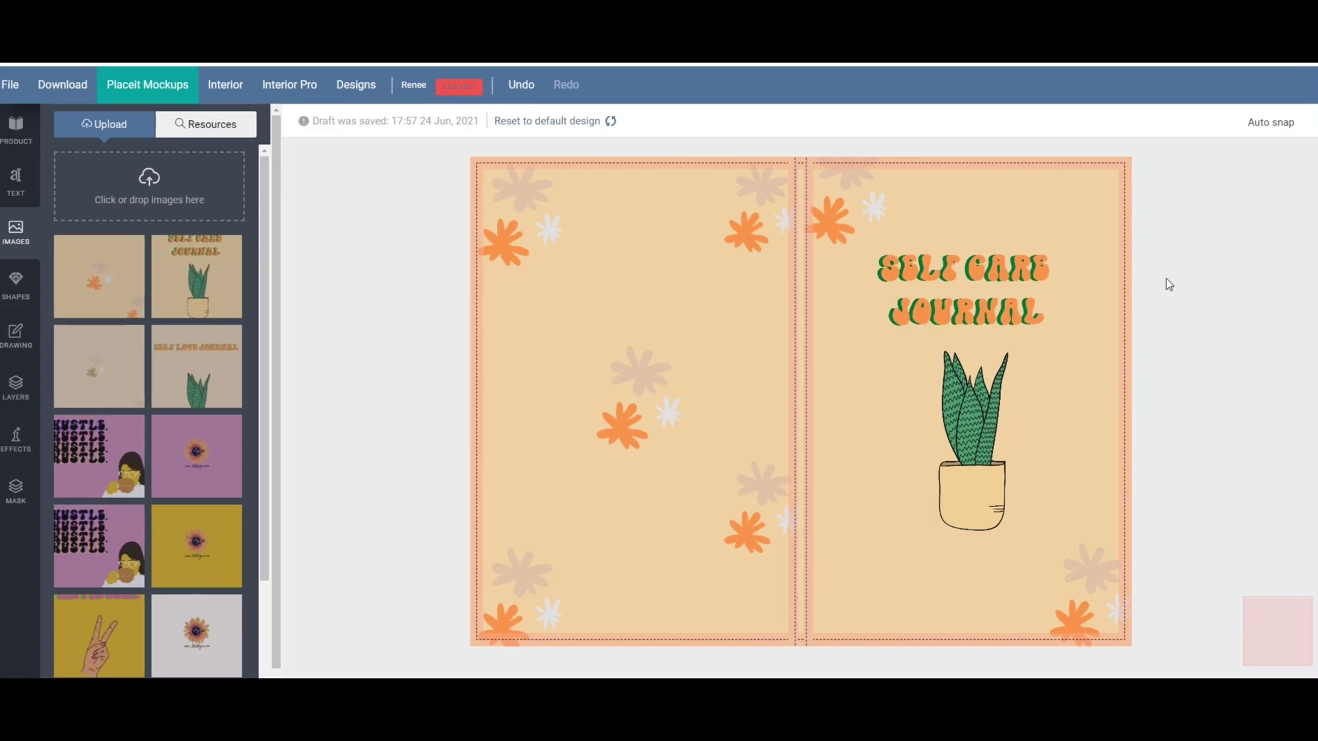
Step: Download the cover as a PDF from Book Bolt
left_click(84, 99)
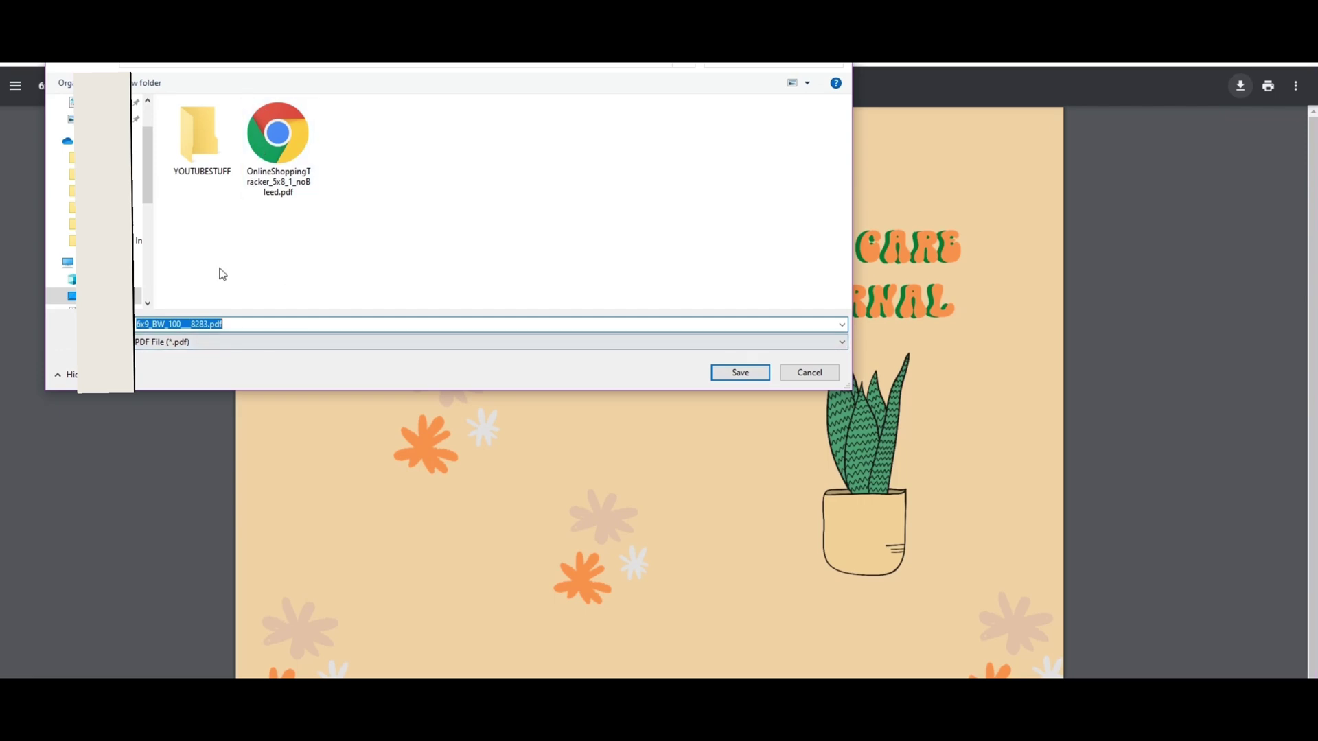
Step: Save the cover PDF as 'TEST COVER SELF CARE' in the YOUTUBESTUFF folder
double_click(192, 151)
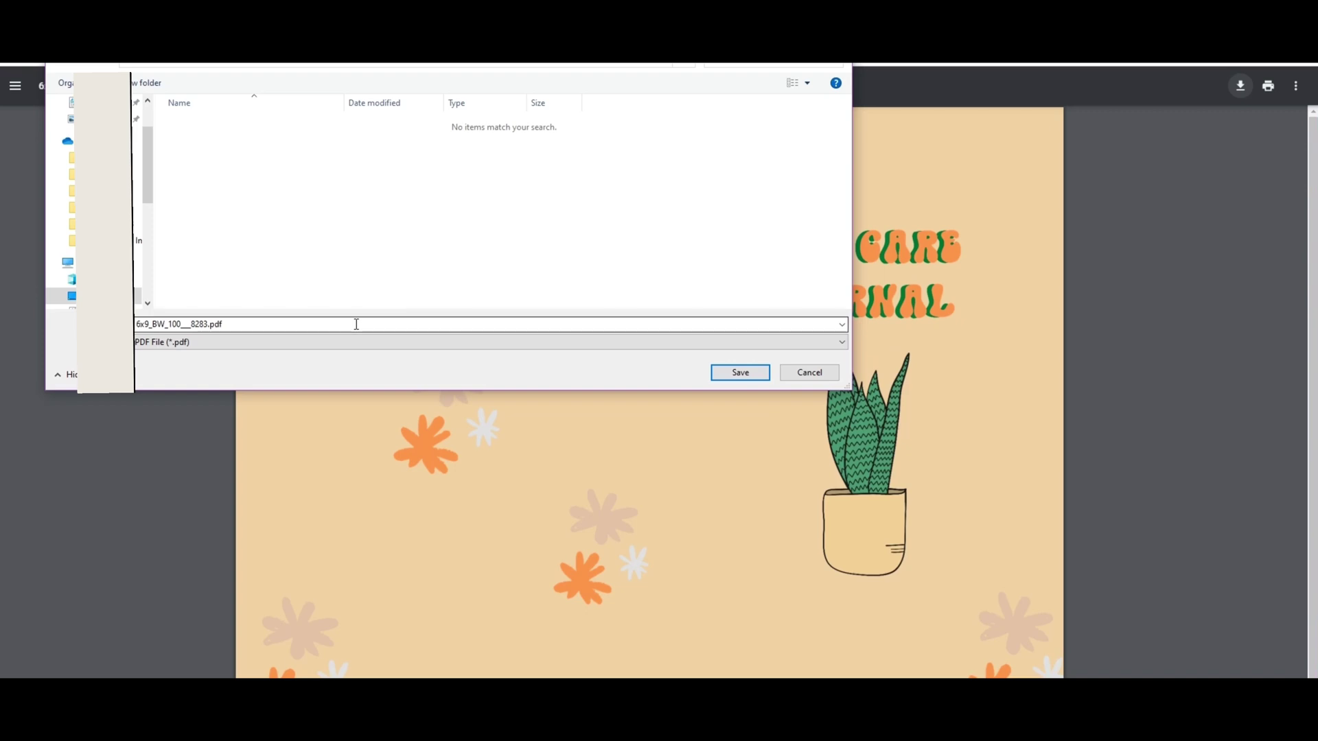
double_click(155, 320)
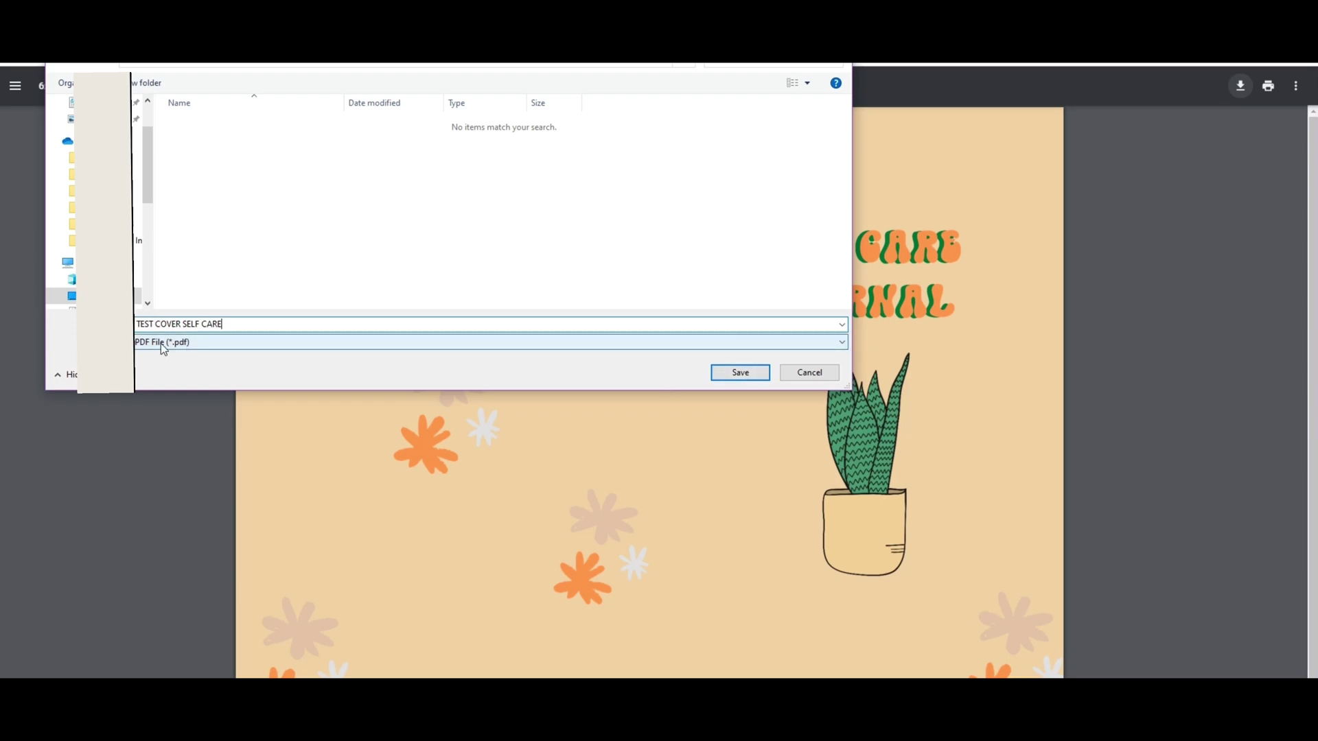
left_click(737, 377)
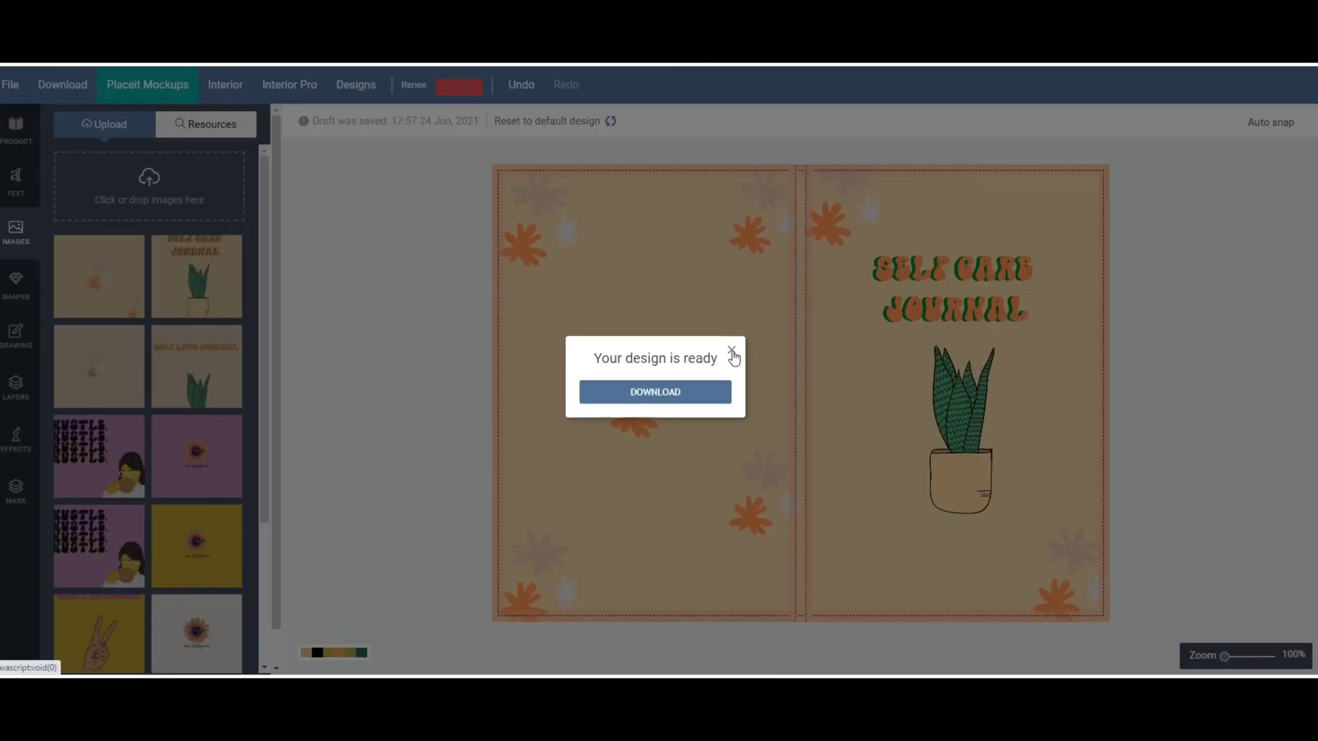
Step: Squash the front and back cover images upward, leaving white strips at the bottom, then export the cover again
left_click(731, 353)
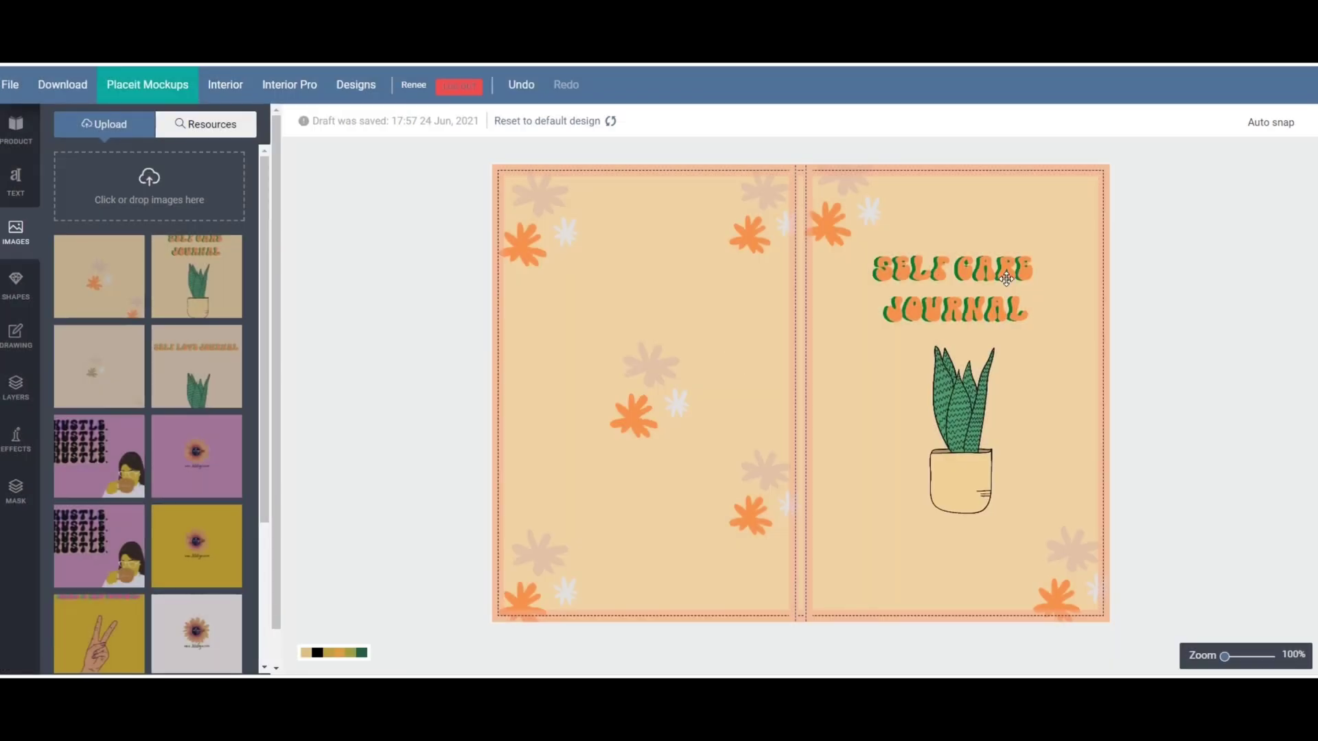
left_click(1092, 563)
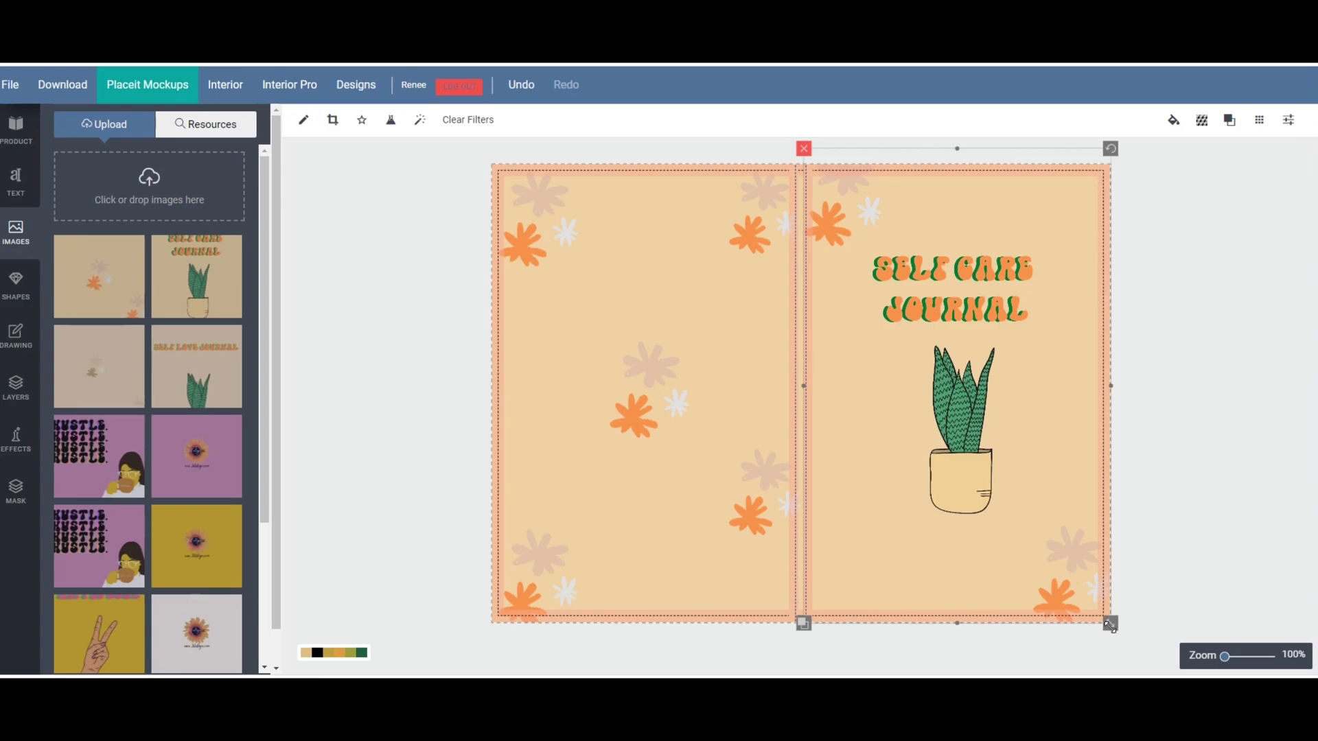
left_click_drag(958, 623, 959, 602)
left_click(659, 529)
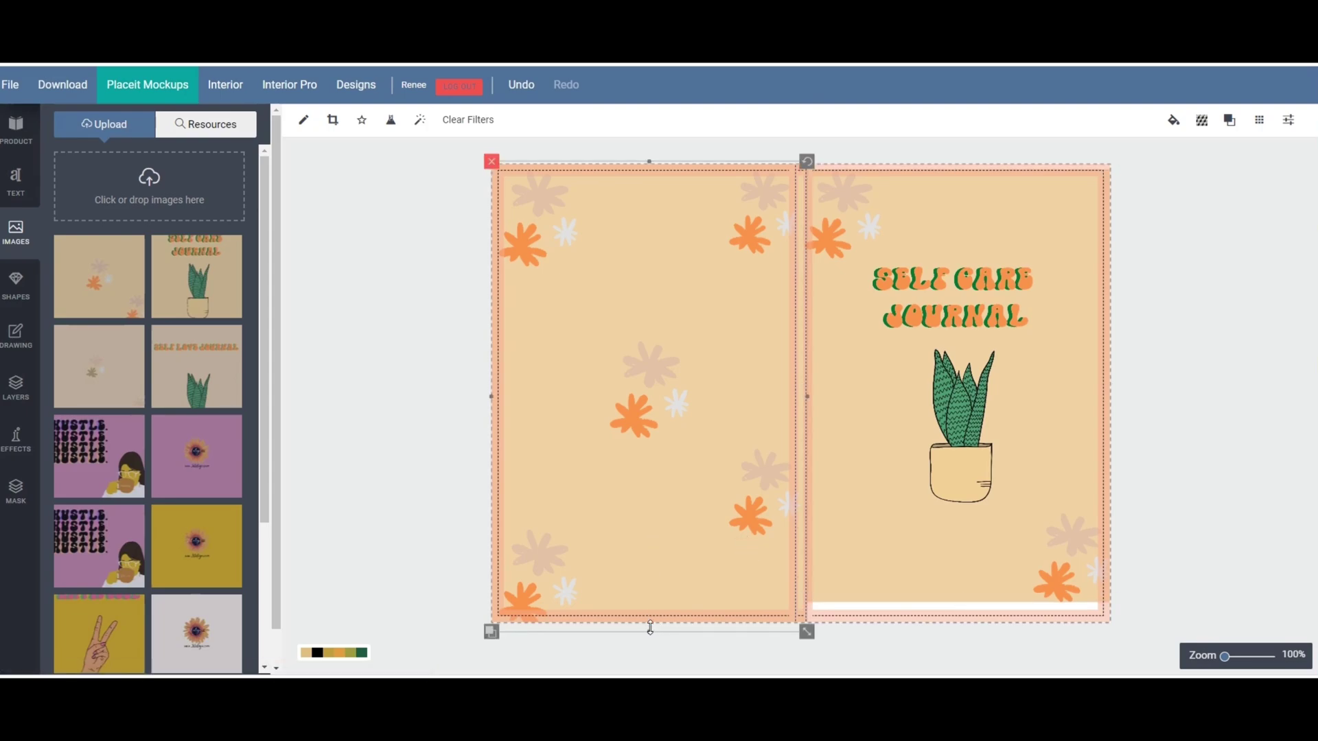
left_click_drag(650, 628, 673, 533)
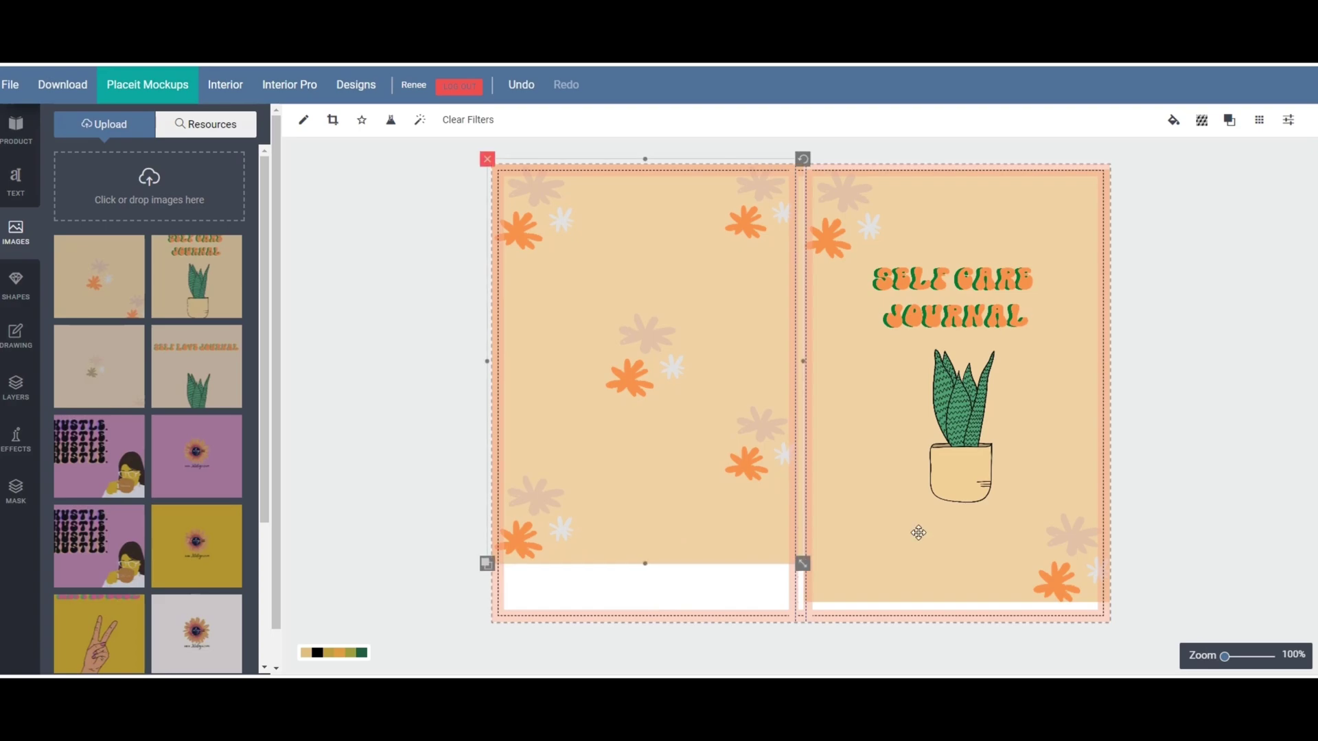
left_click_drag(918, 533, 913, 519)
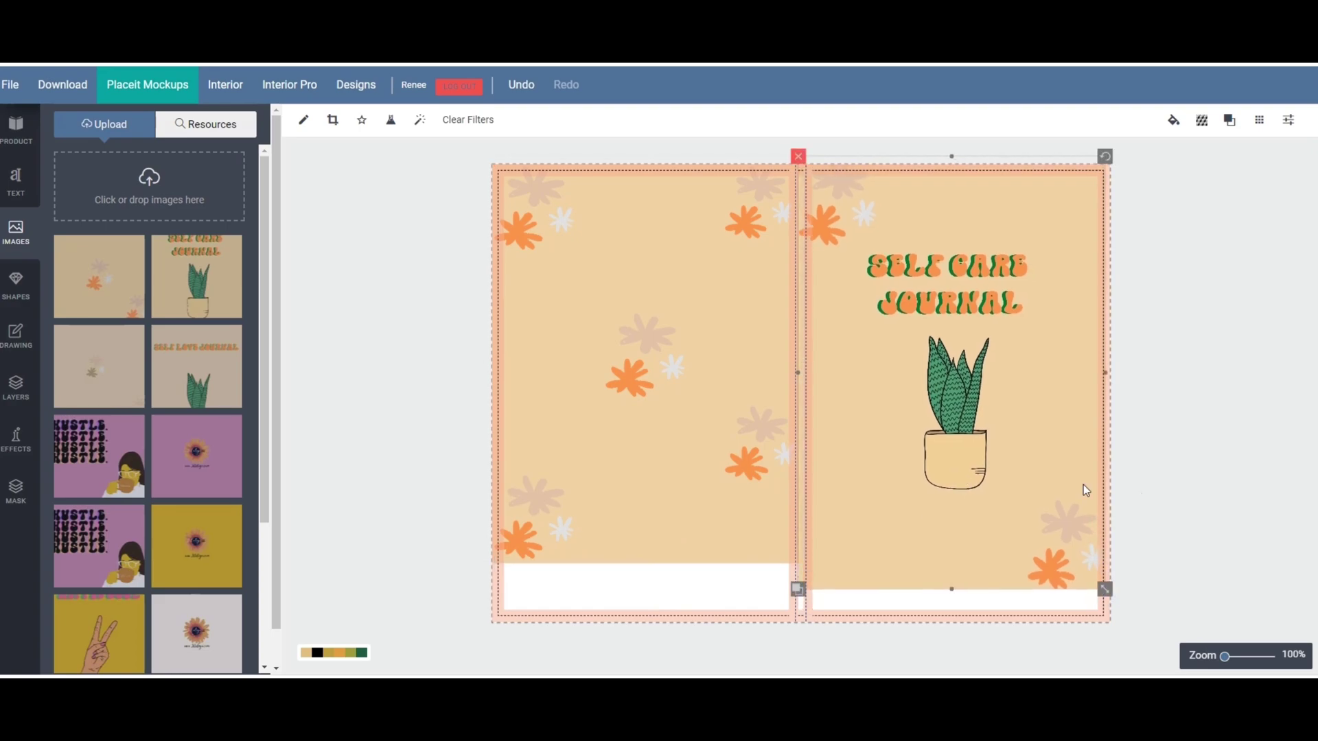
left_click(1171, 424)
left_click(1077, 427)
left_click(1222, 376)
left_click(134, 81)
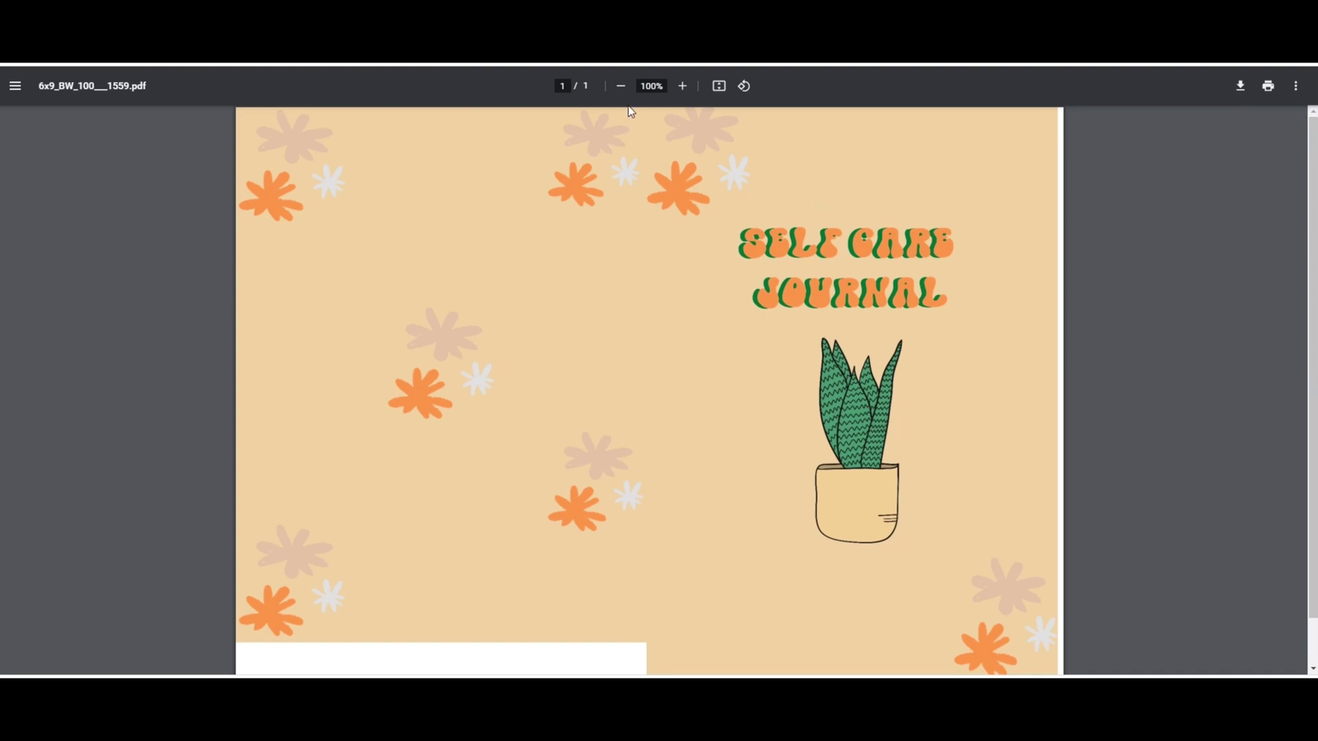
Step: Zoom the downloaded cover PDF out to 75% to reveal the white strip at the bottom
left_click(620, 86)
left_click(620, 86)
left_click(621, 86)
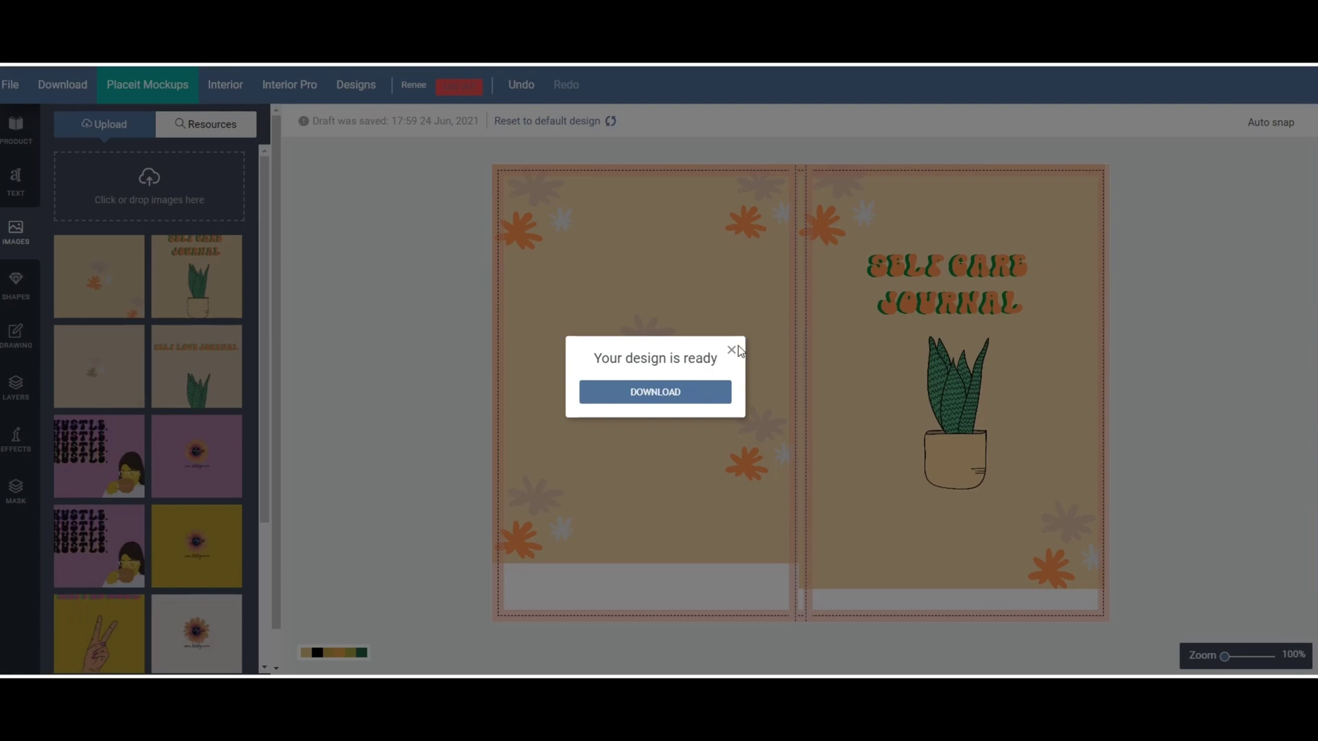
Step: Close the 'Your design is ready' notice, then select and deselect the front cover artwork
left_click(736, 349)
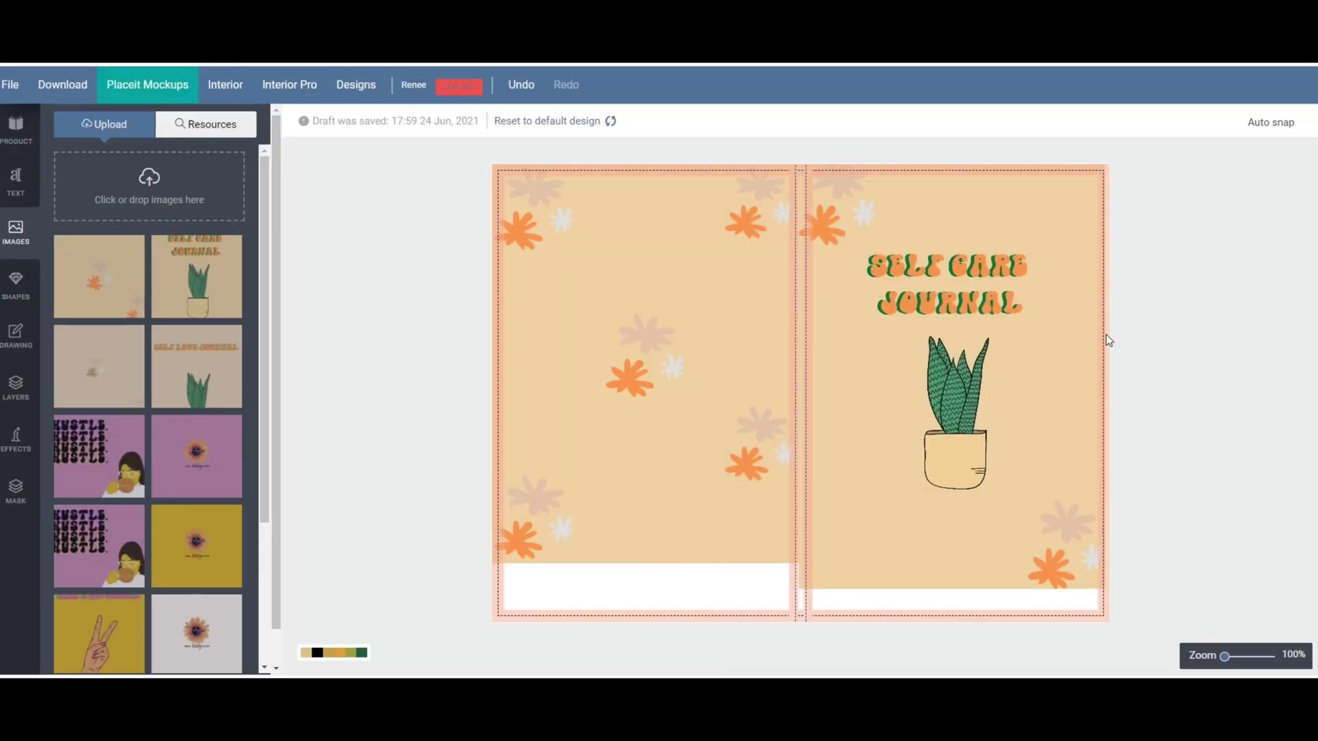
left_click(1101, 375)
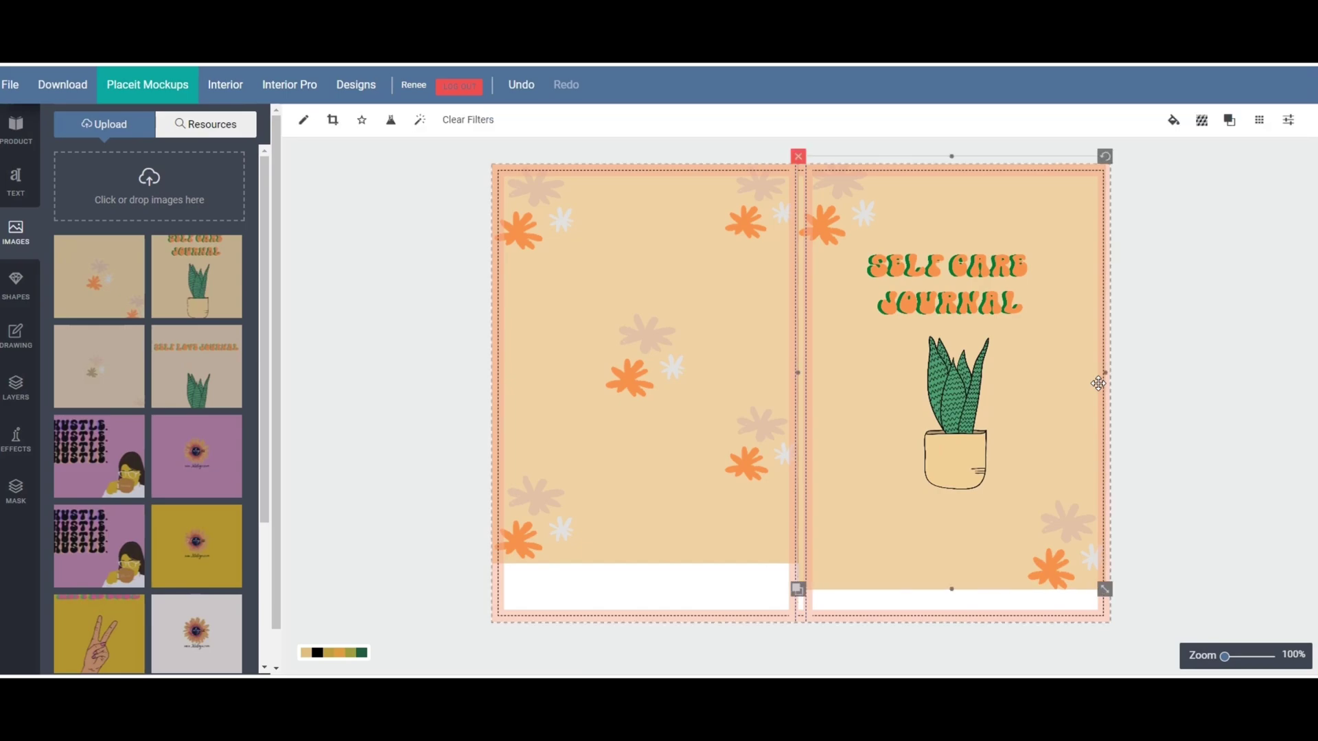
left_click(1186, 347)
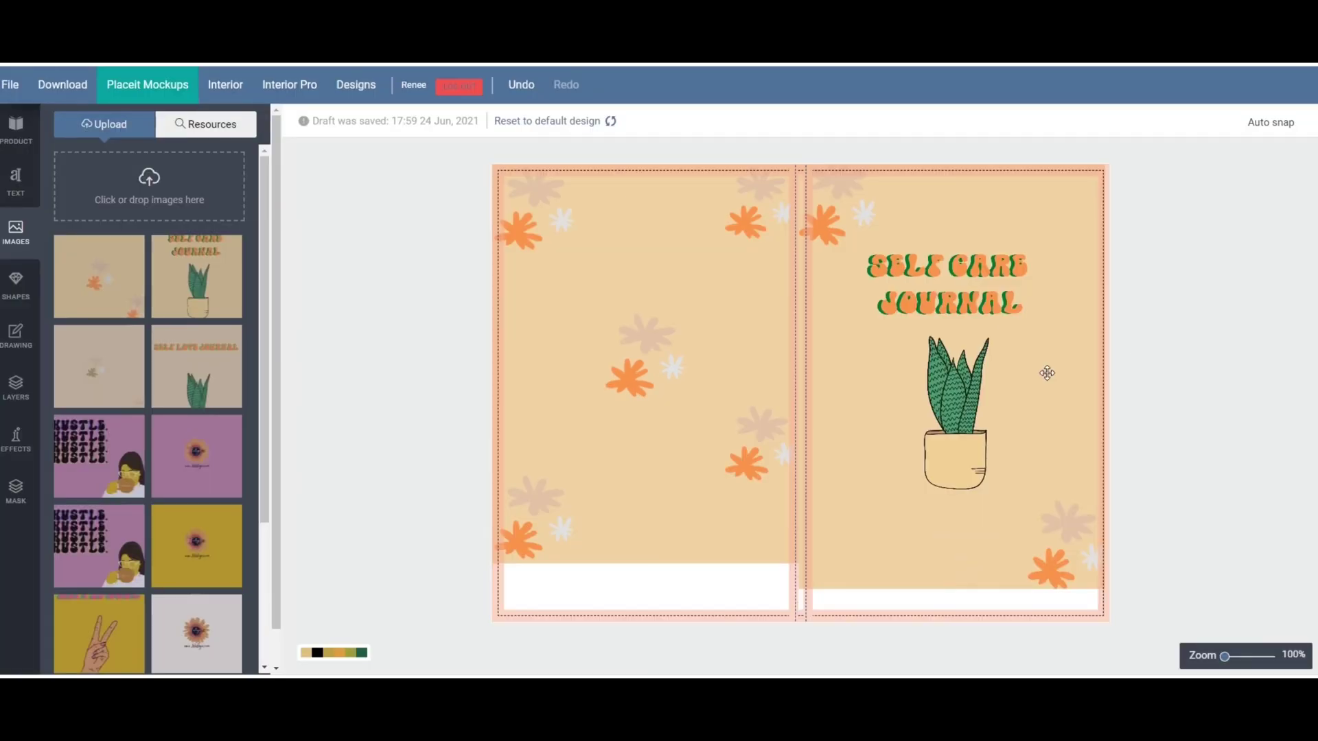
Step: Stretch the back-cover floral image down over the bottom white strip
left_click(1035, 420)
left_click(758, 542)
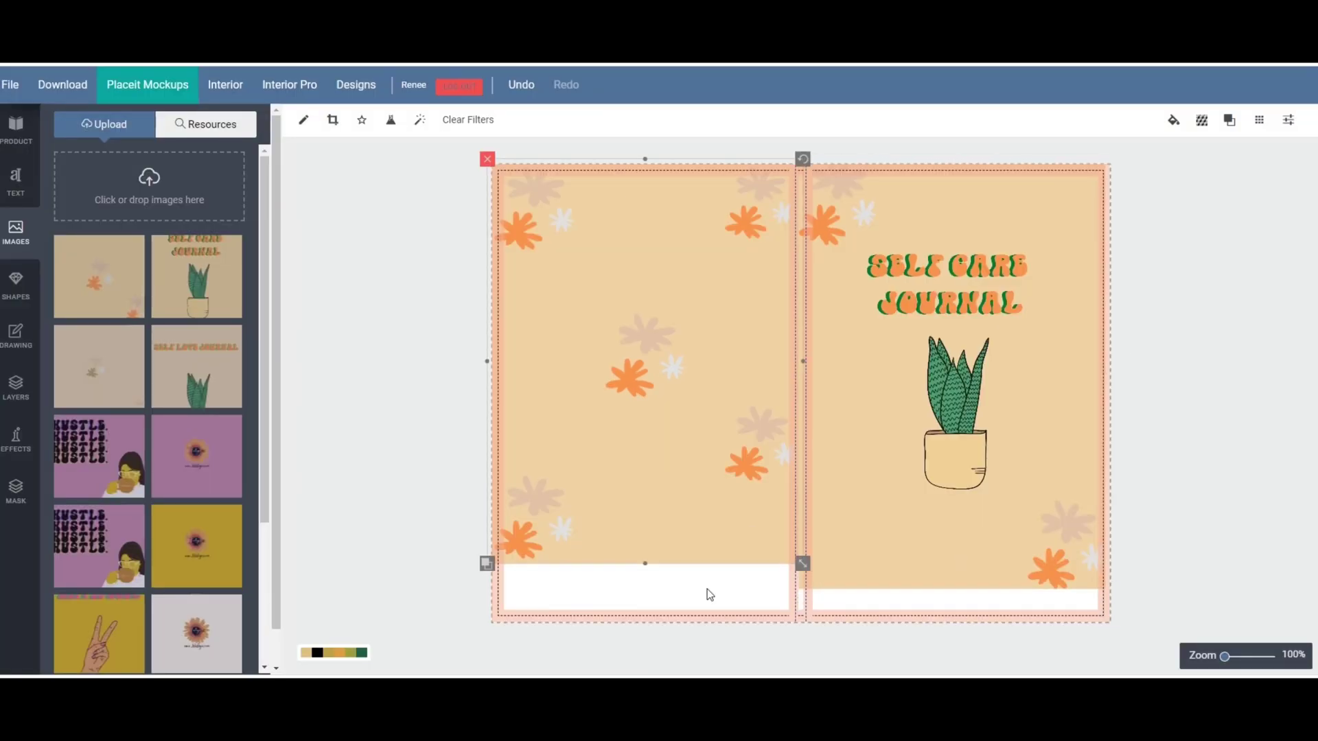
left_click_drag(648, 563, 646, 582)
left_click_drag(647, 494, 650, 508)
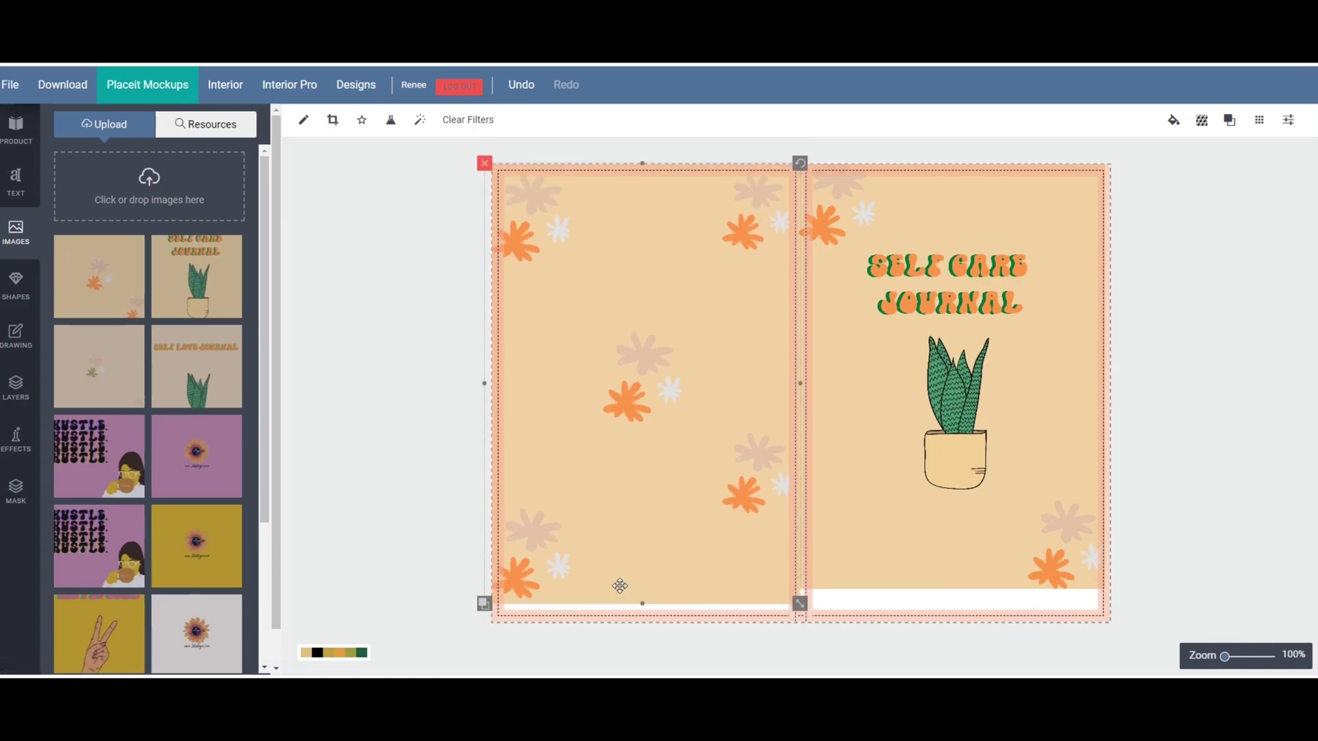
left_click_drag(639, 603, 646, 621)
left_click(1180, 411)
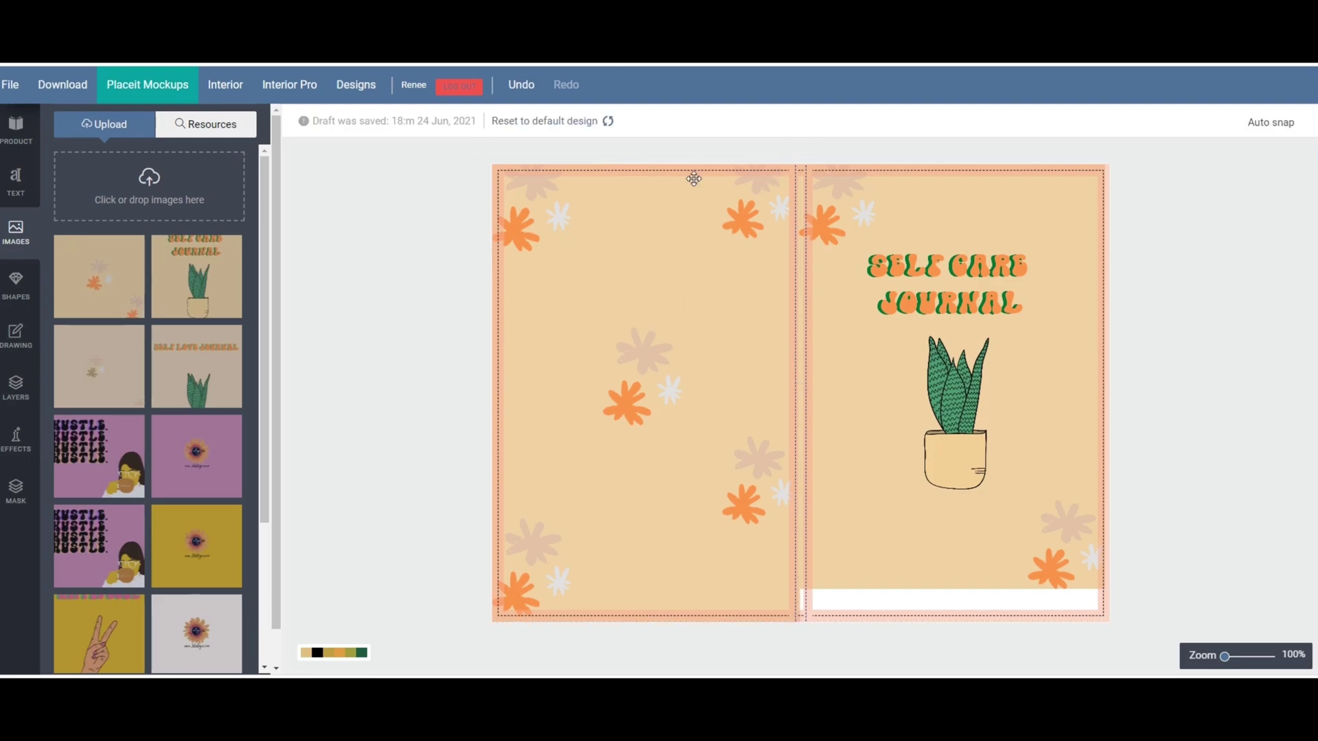
Step: Align the back-cover image's top with the page top and narrow the front artwork from its left
left_click(710, 286)
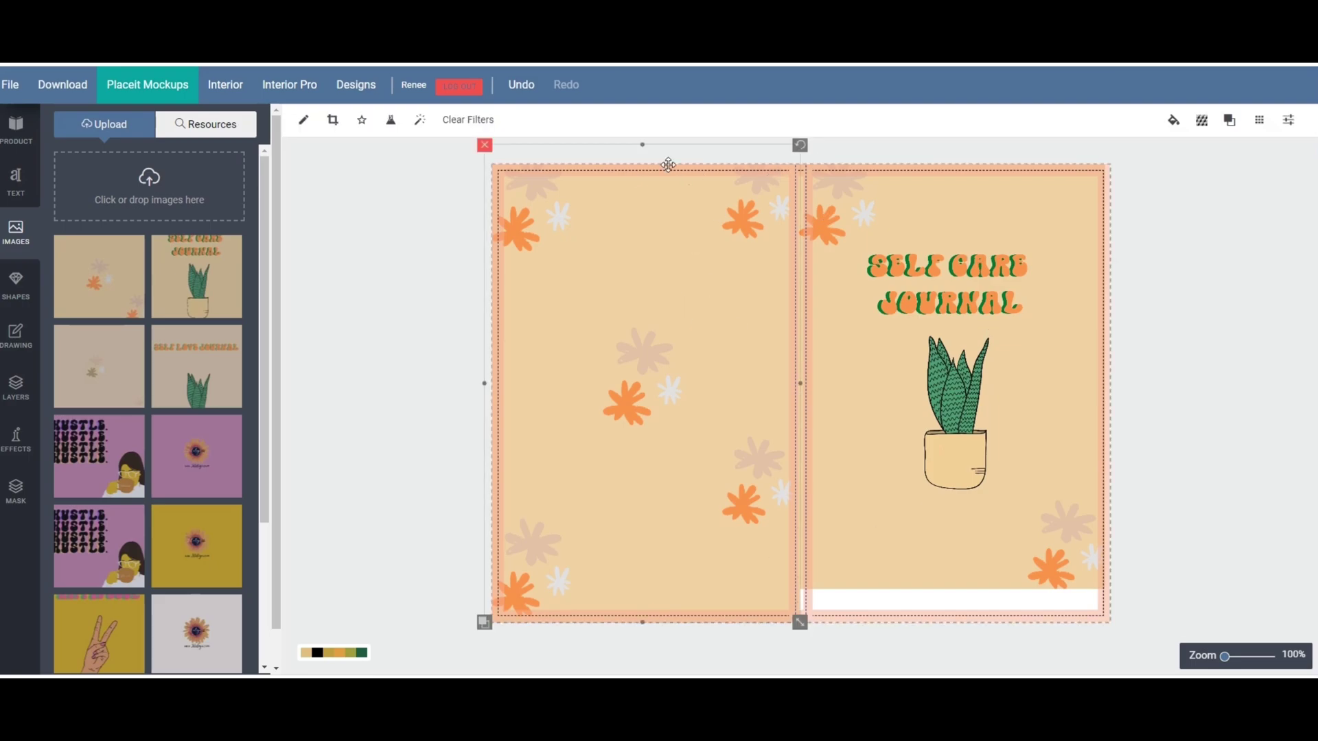
left_click_drag(641, 139, 639, 157)
left_click_drag(624, 212, 625, 226)
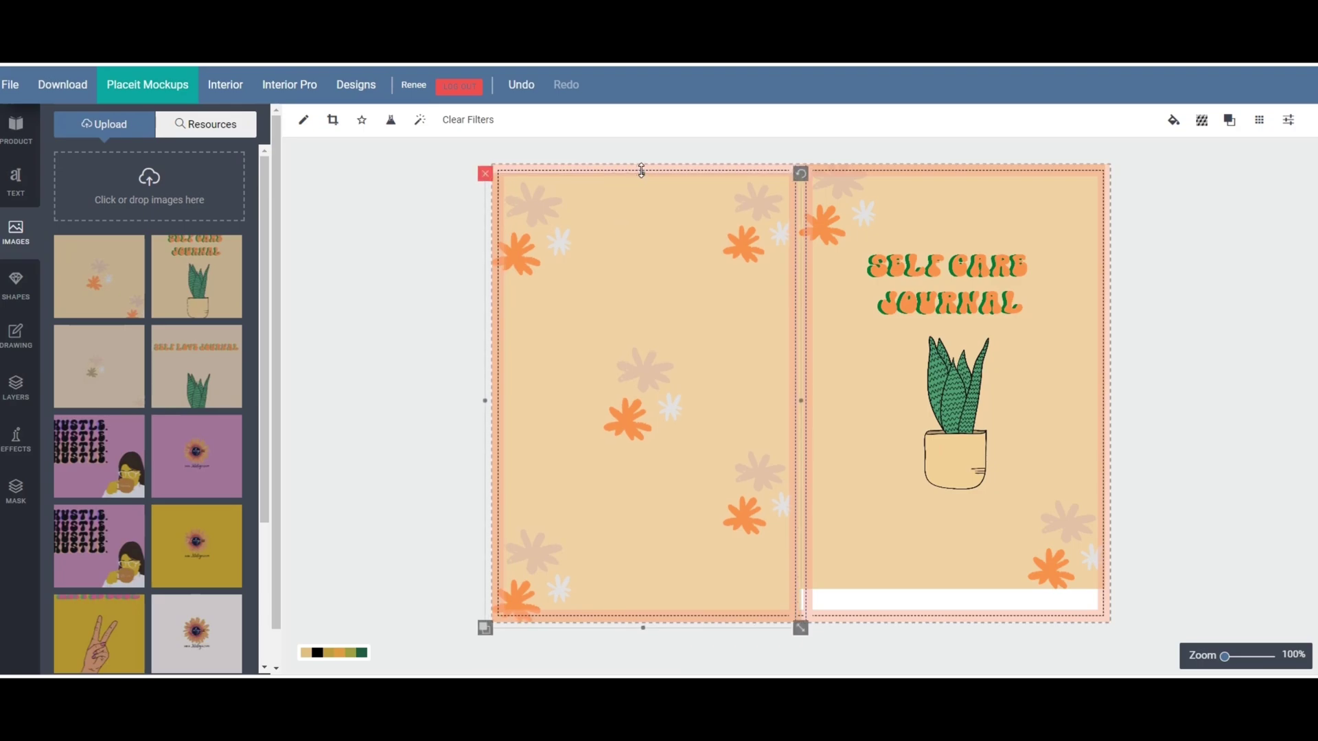
left_click_drag(642, 171, 643, 163)
left_click(1006, 253)
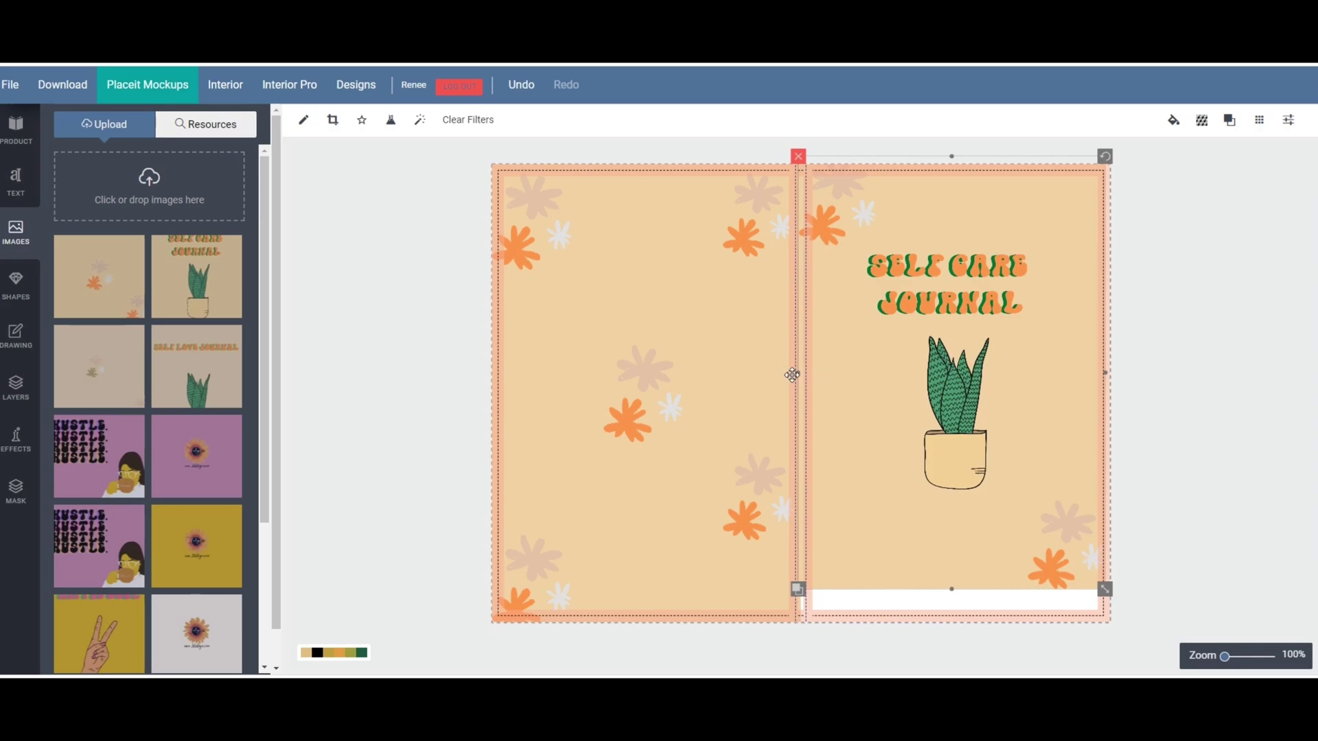
left_click_drag(798, 373, 887, 388)
Step: Overstretch the front artwork right and down, and widen the back-cover flowers across the spine
left_click_drag(1157, 392, 1189, 392)
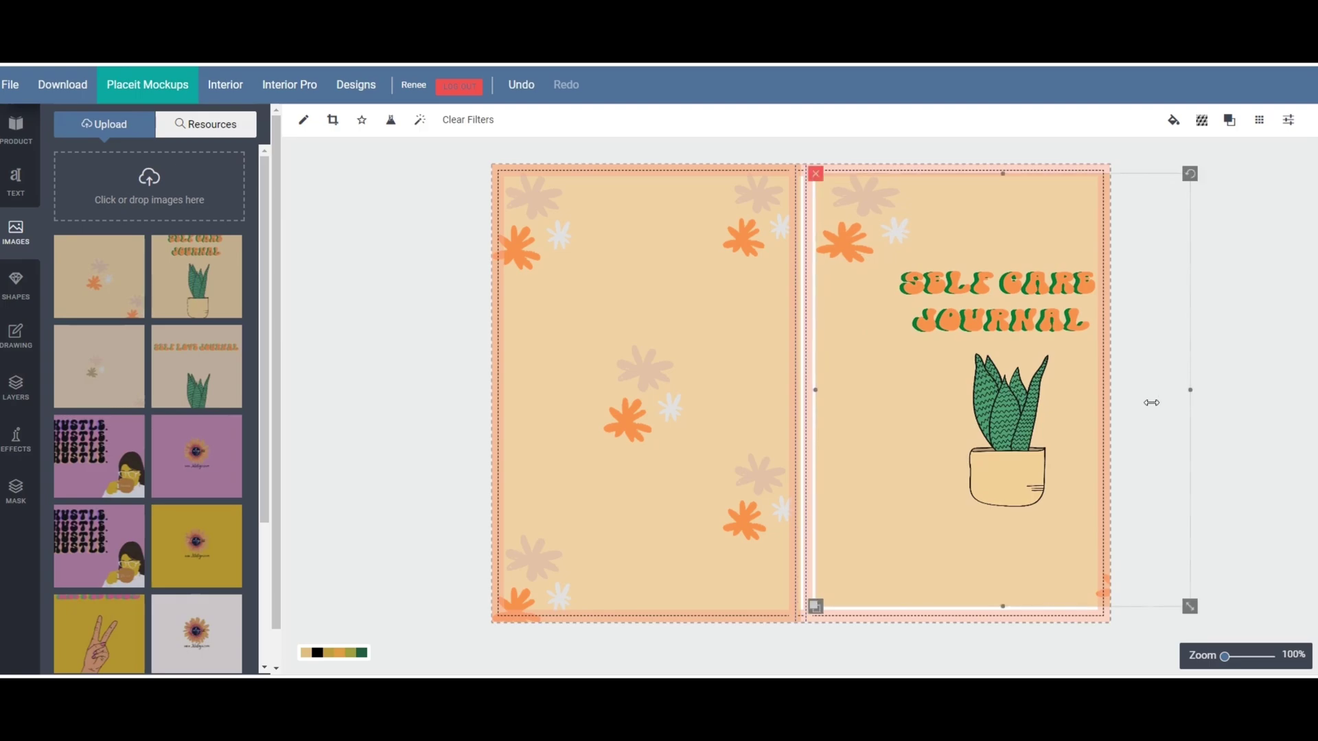
mouse_move(1067, 383)
left_mouse_down()
mouse_move(1092, 384)
mouse_move(1080, 380)
left_mouse_up()
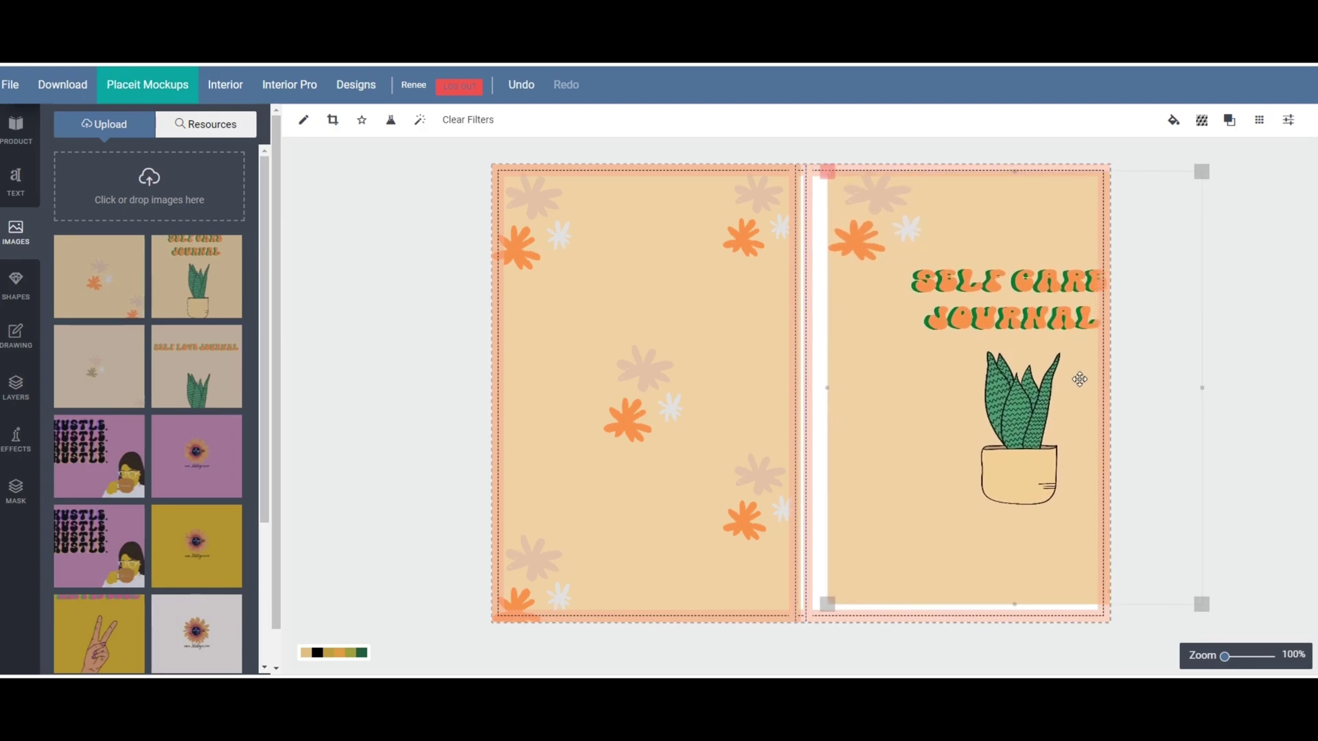
left_click(737, 361)
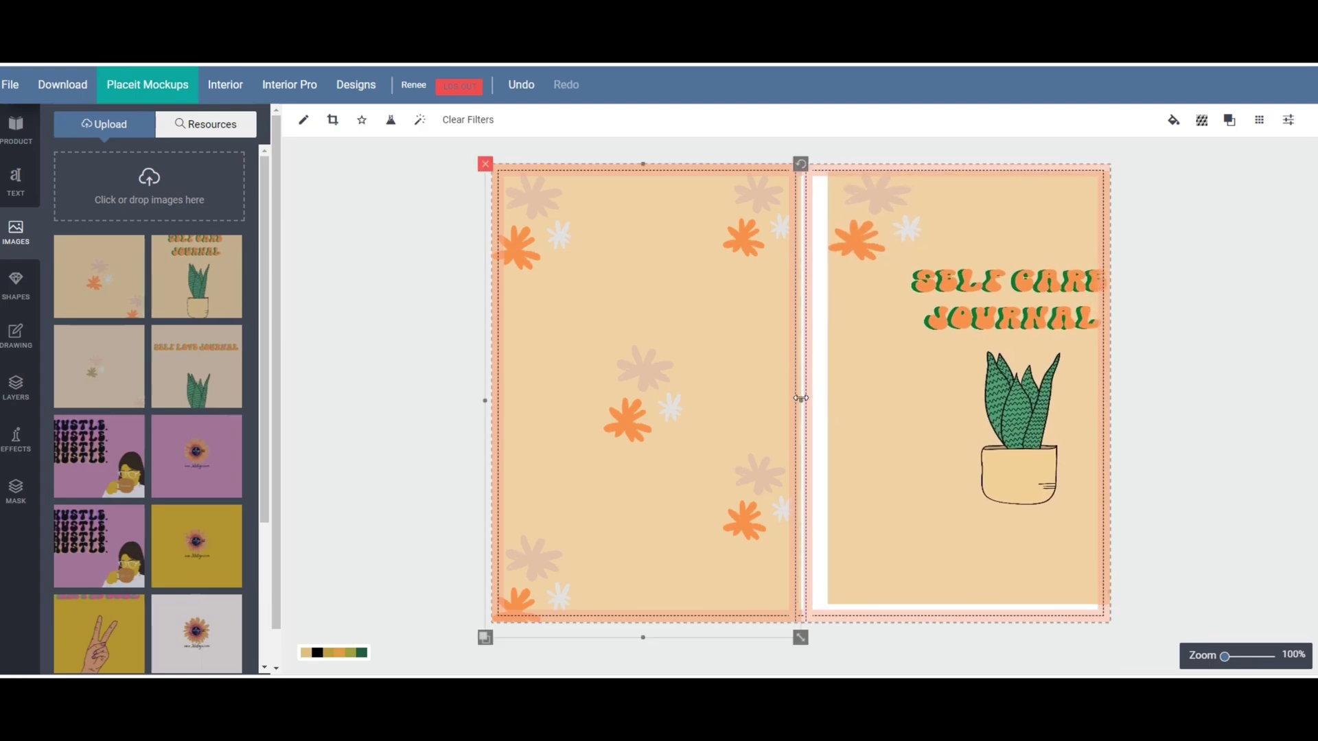
left_click_drag(800, 401, 833, 407)
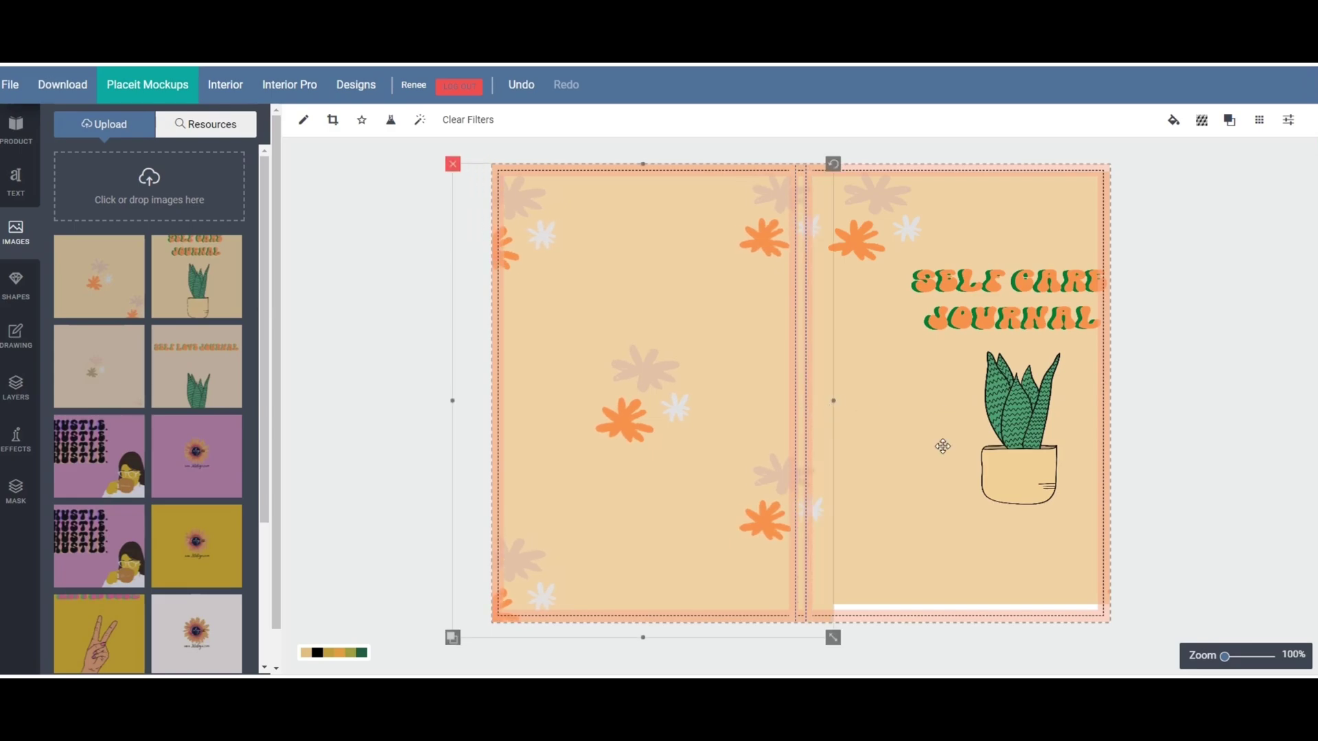
left_click_drag(714, 451, 739, 453)
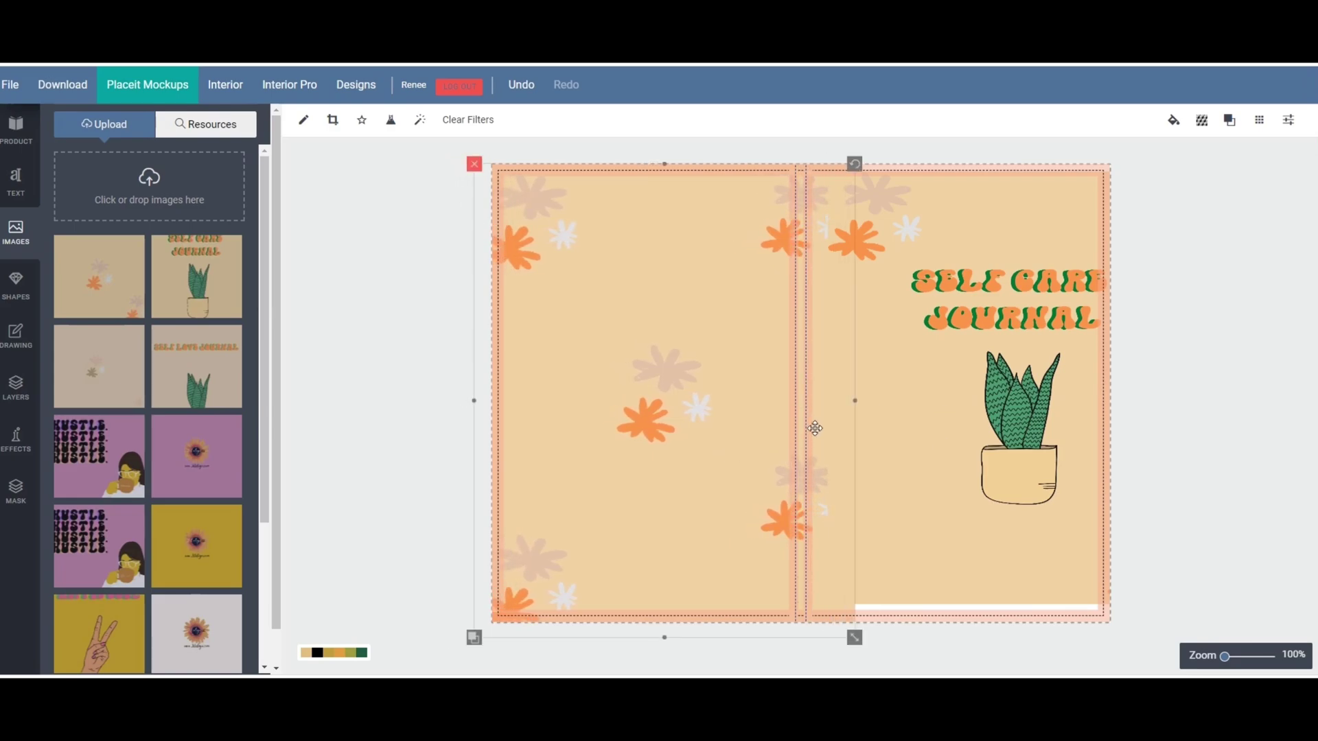
left_click(1023, 559)
left_click_drag(1012, 603, 1013, 622)
left_click(1273, 262)
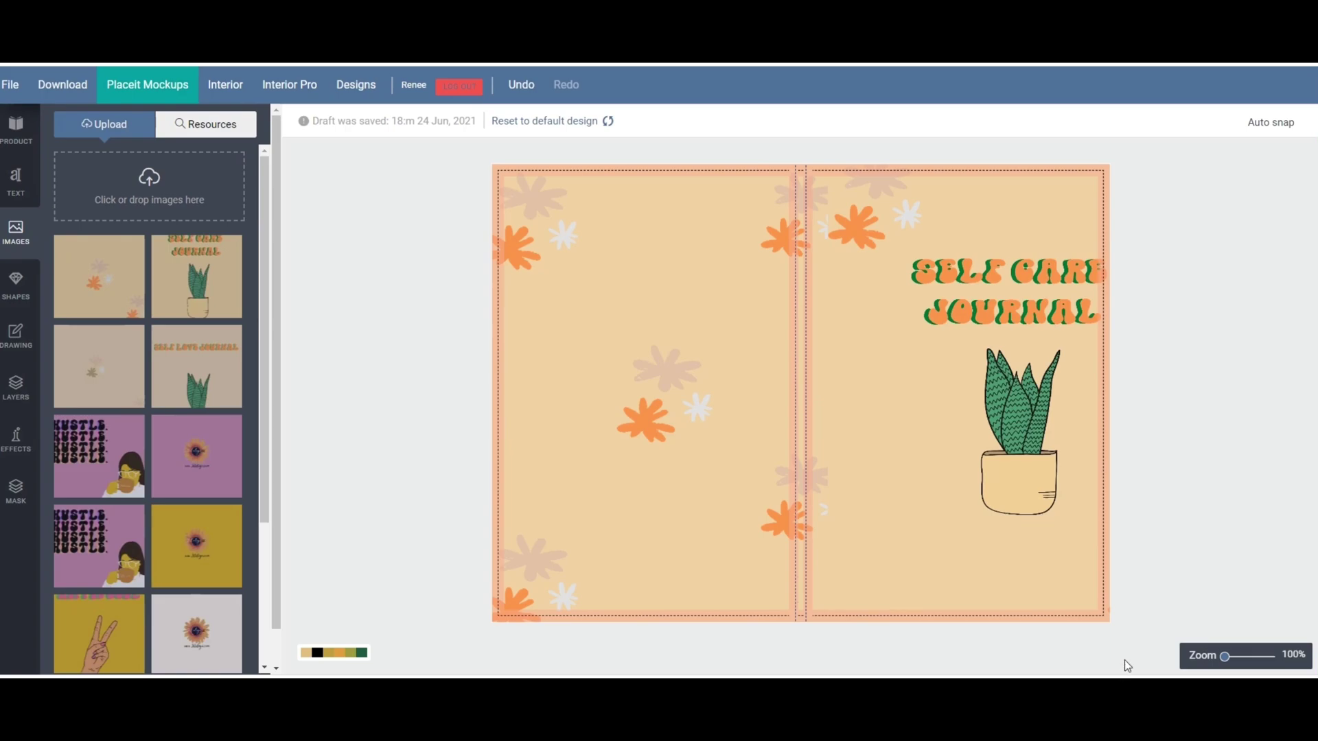
Step: Check the background image, then download the misaligned cover as 6x9_BW_100___4335.pdf
left_click(497, 190)
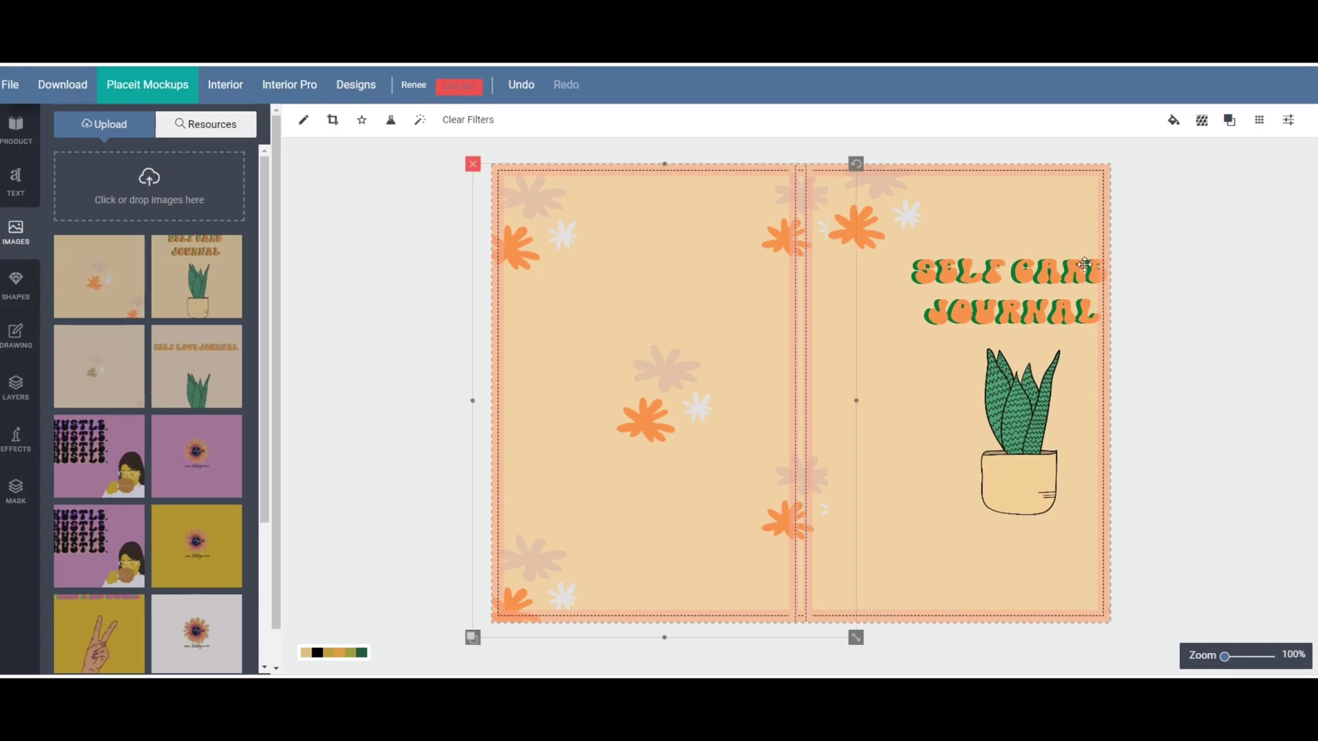
left_click(1228, 332)
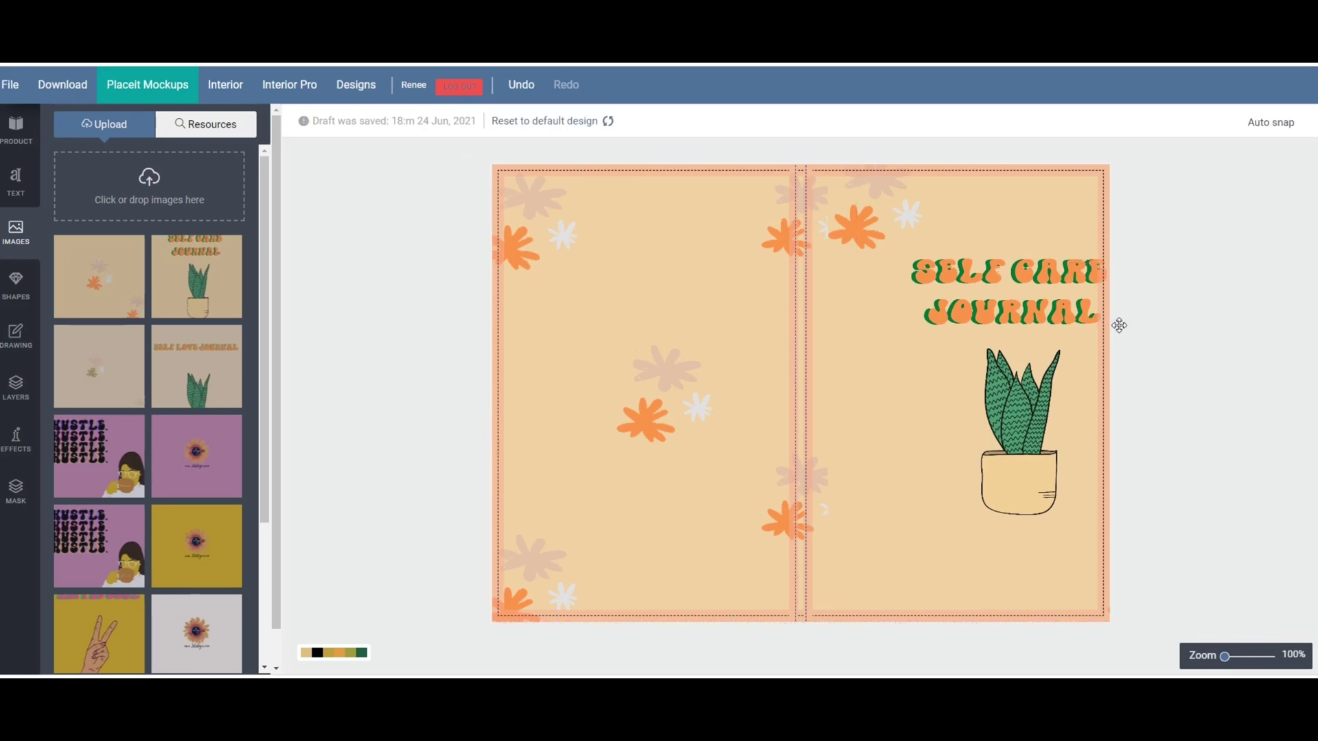
left_click(530, 186)
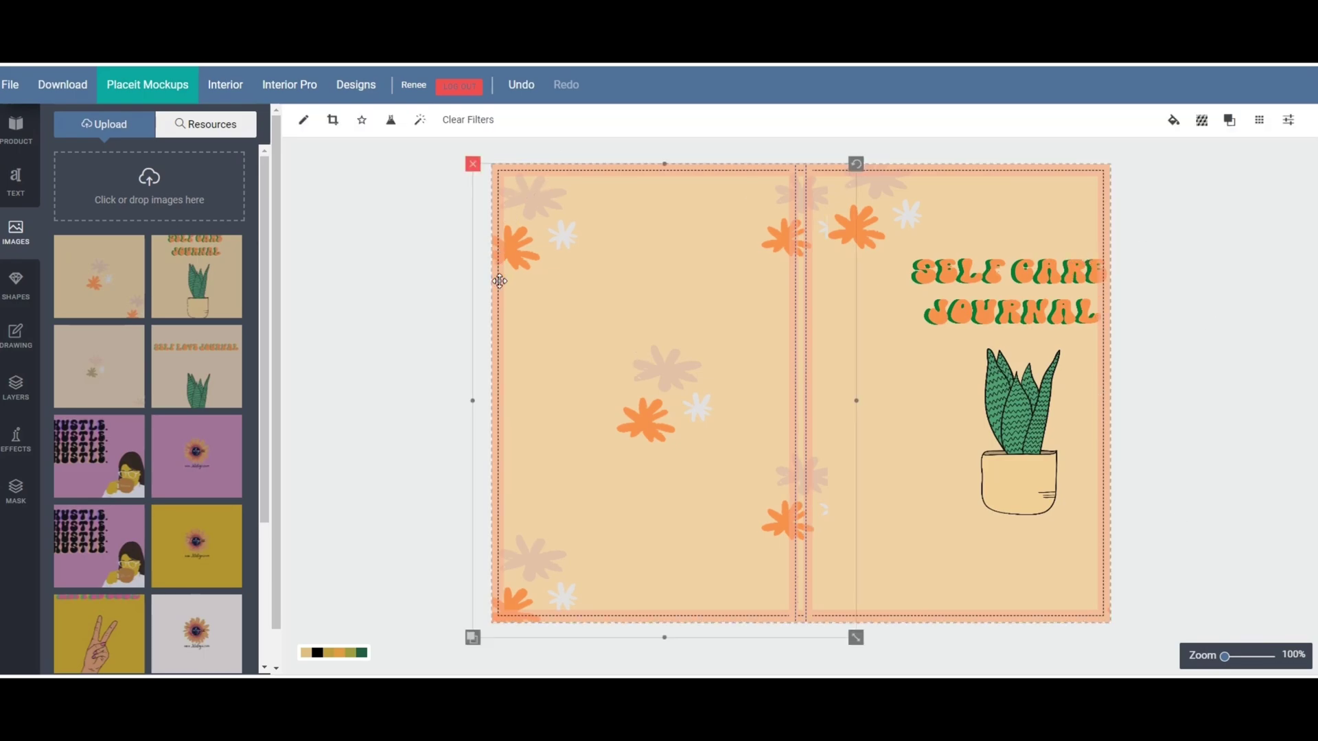
left_click(1255, 339)
left_click(64, 85)
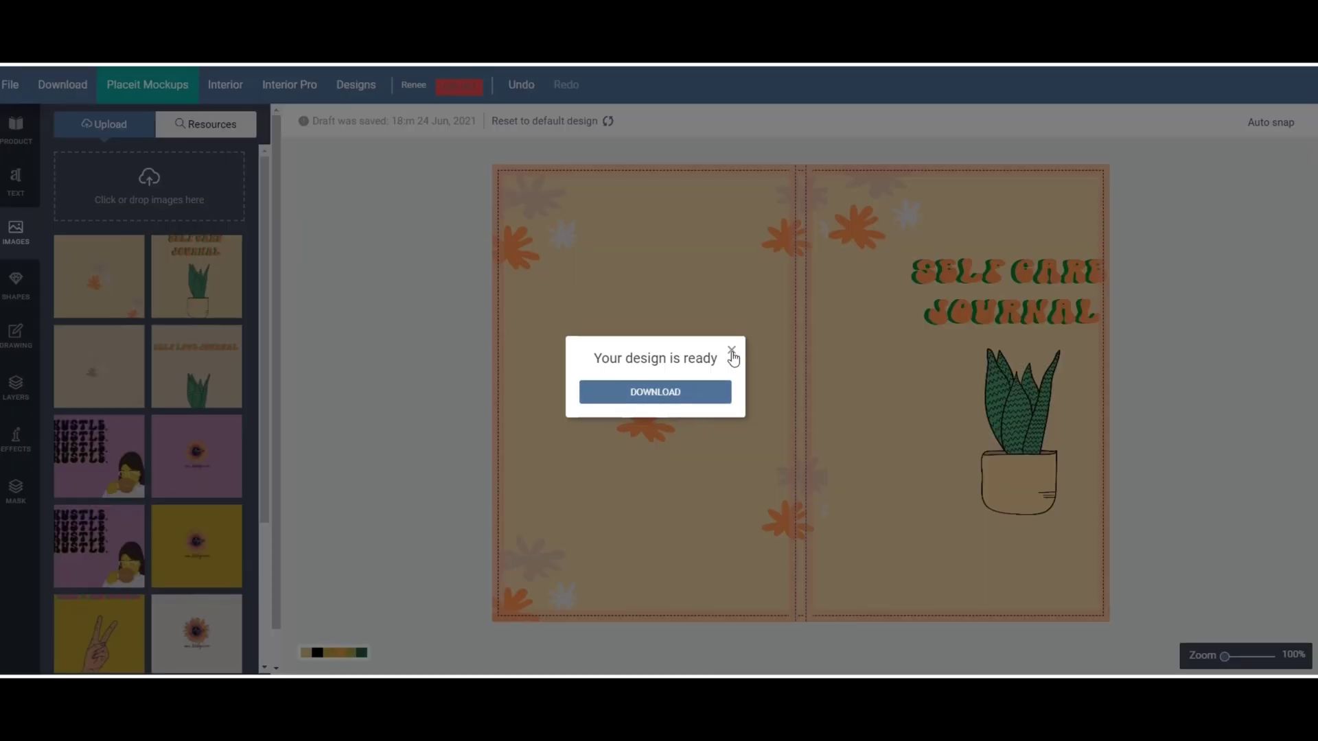
Step: Widen the front-cover artwork slightly and export the cover as a PDF again
left_click(732, 346)
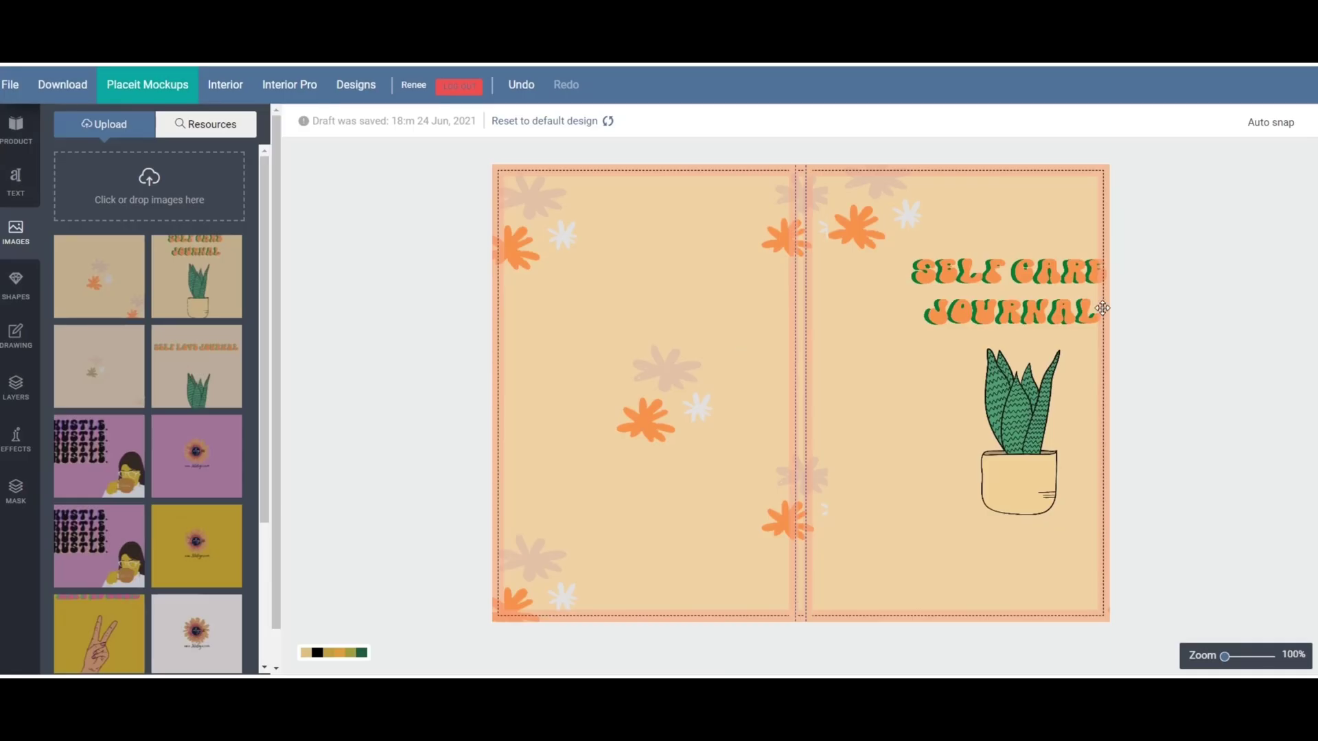
left_click(1103, 308)
left_click_drag(1204, 386, 1217, 391)
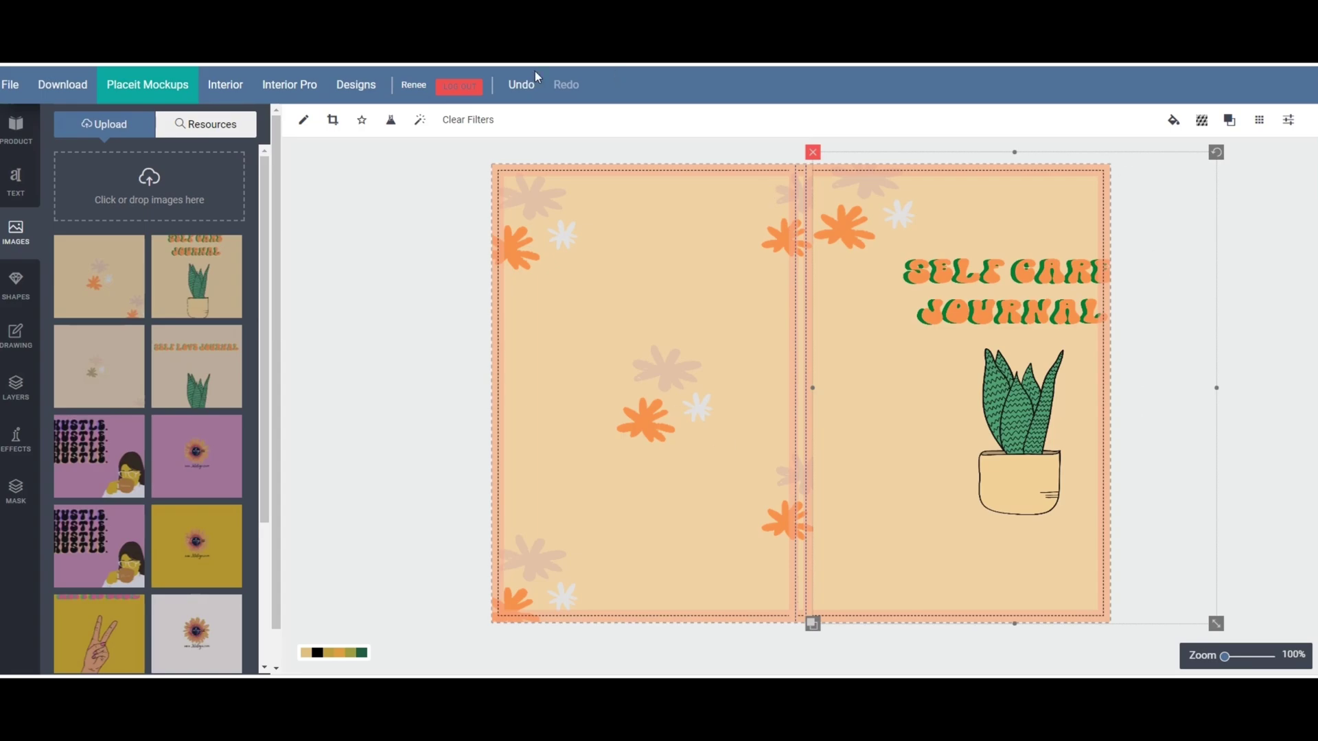
left_click(59, 81)
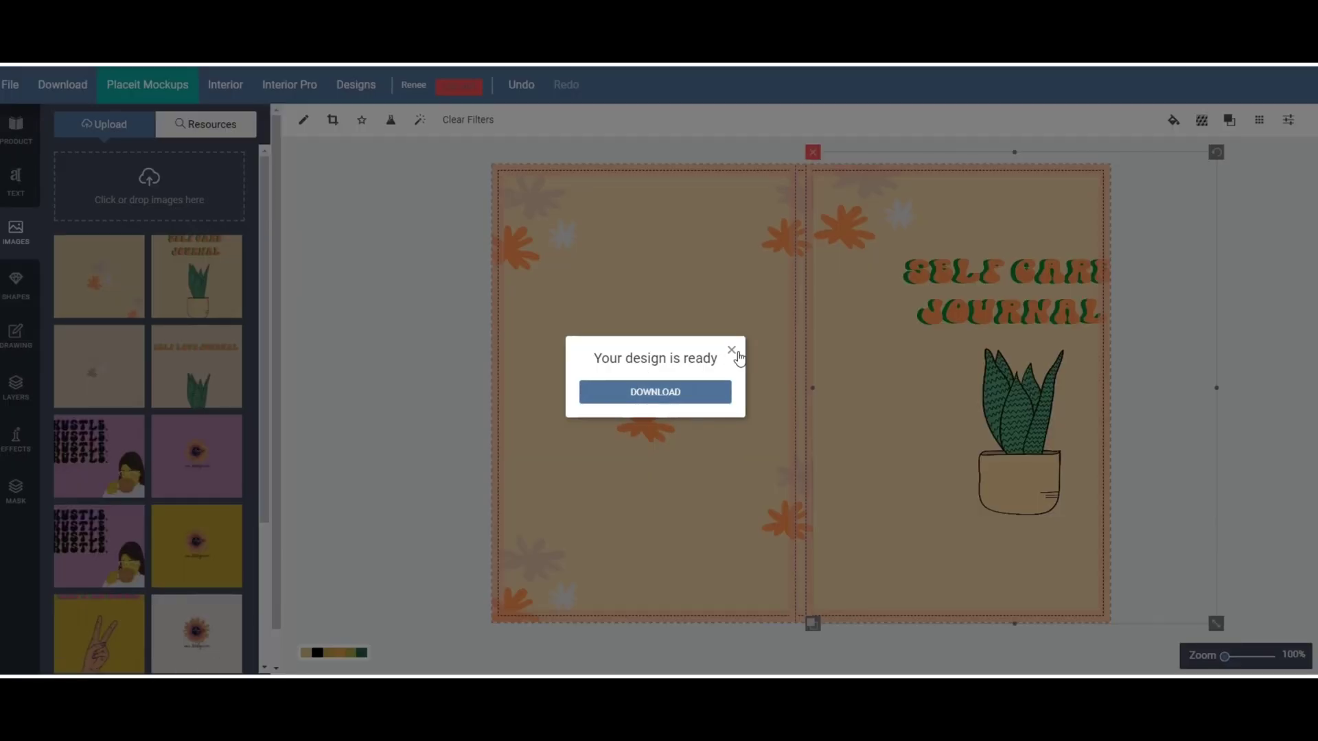
left_click(732, 351)
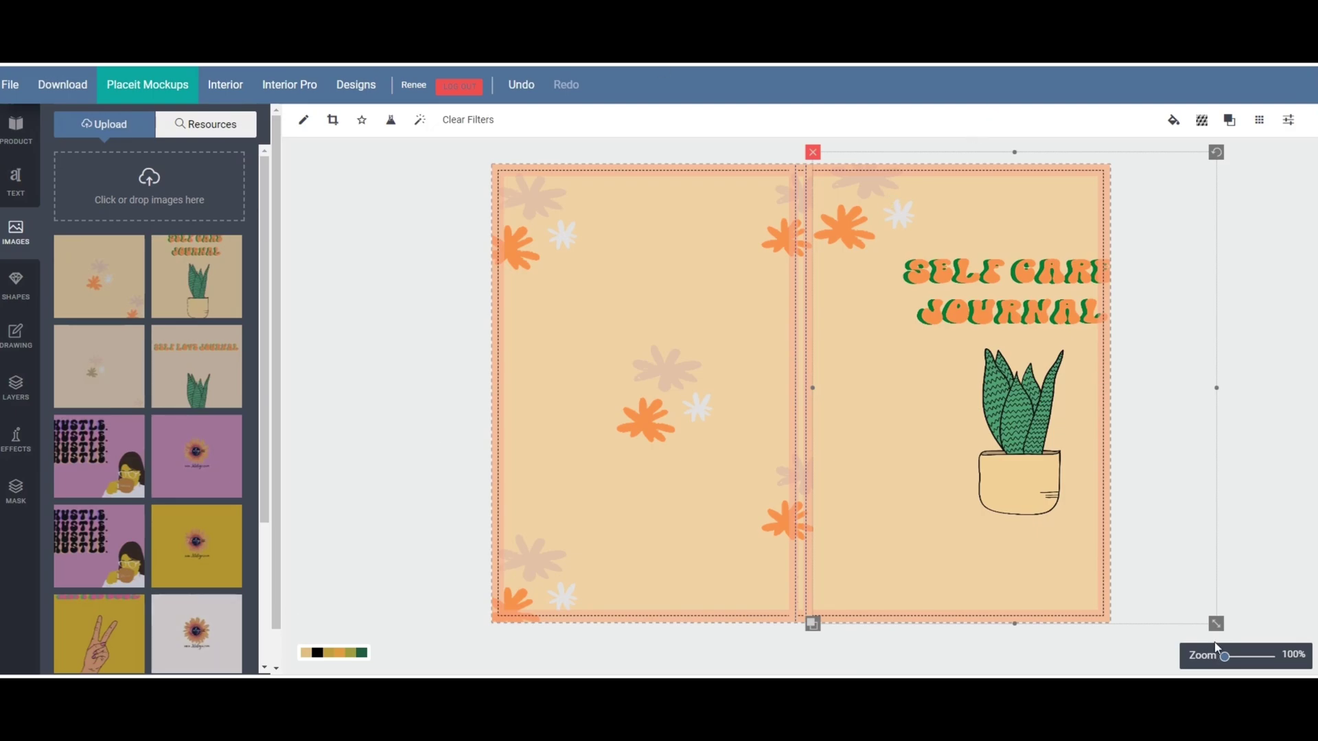
Step: Shrink the front artwork, then narrow the back-cover image and nudge it left
left_click_drag(1216, 623, 1083, 571)
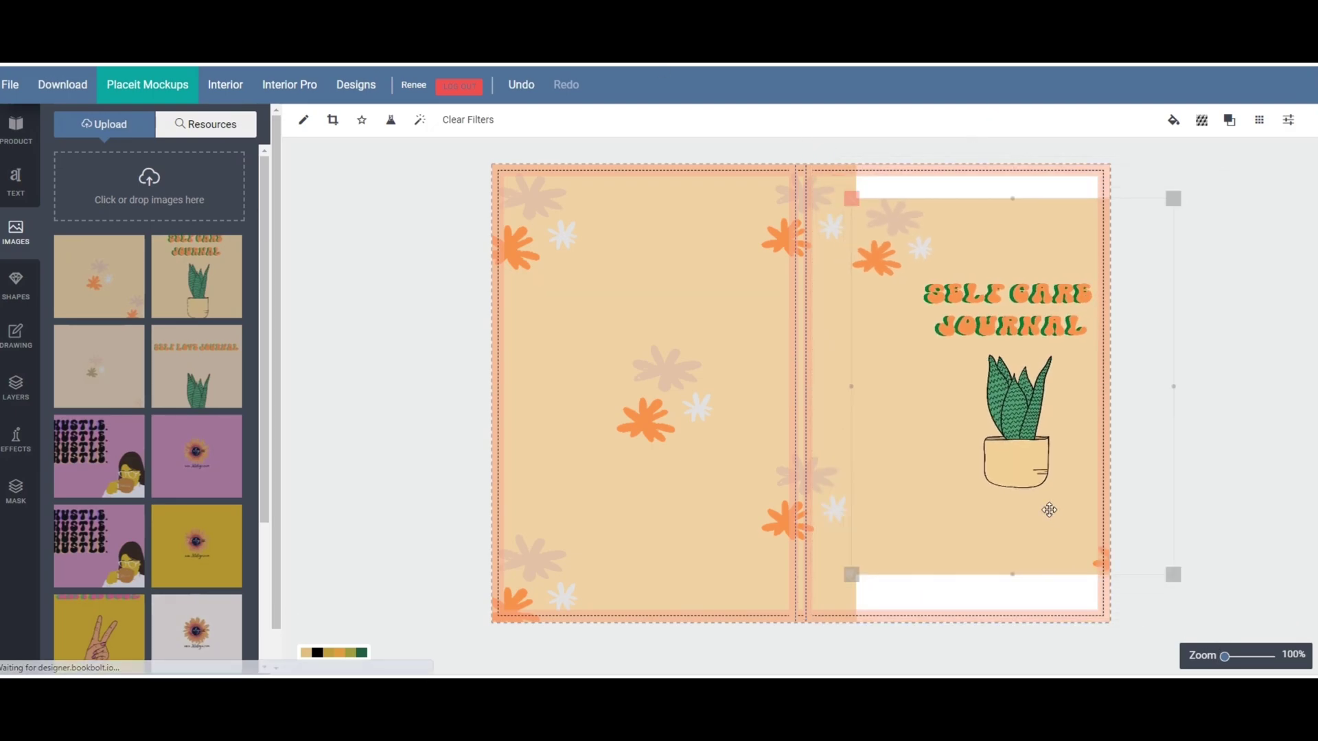
left_click(580, 305)
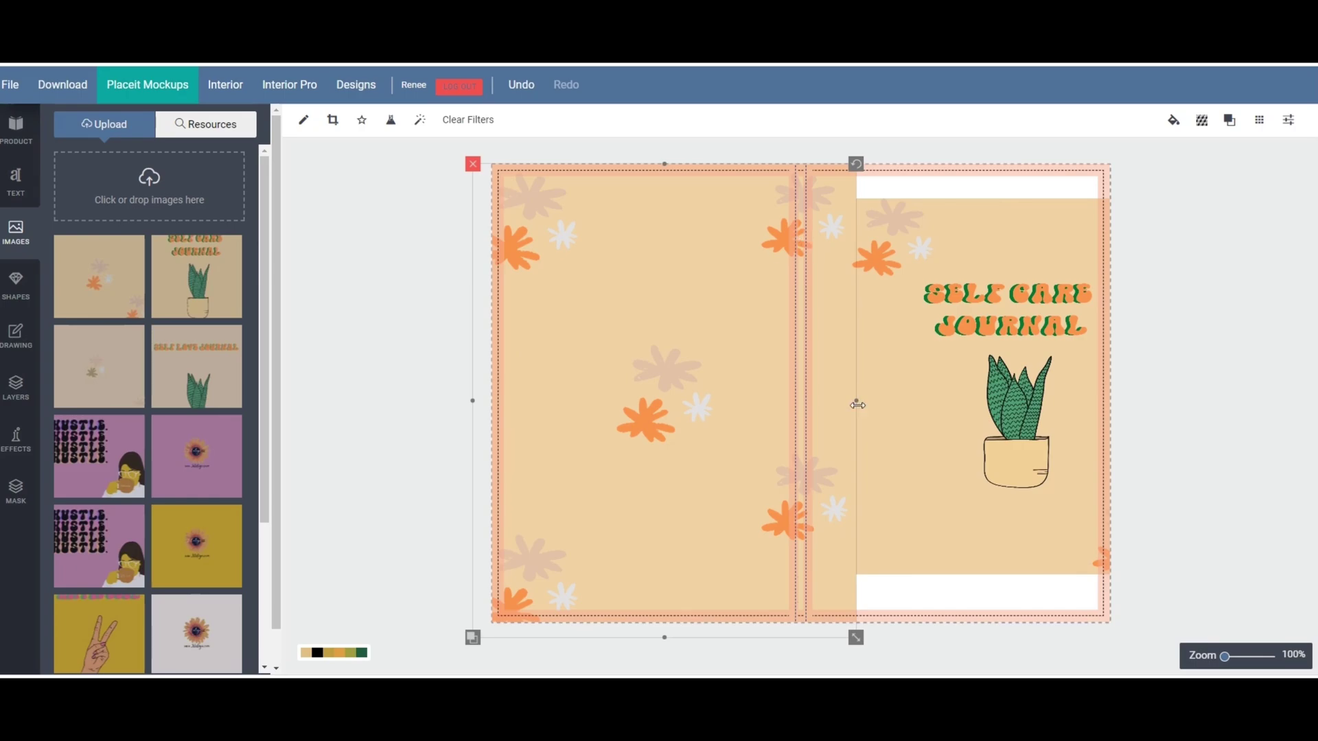
left_click_drag(857, 405, 812, 409)
left_click_drag(698, 400, 677, 395)
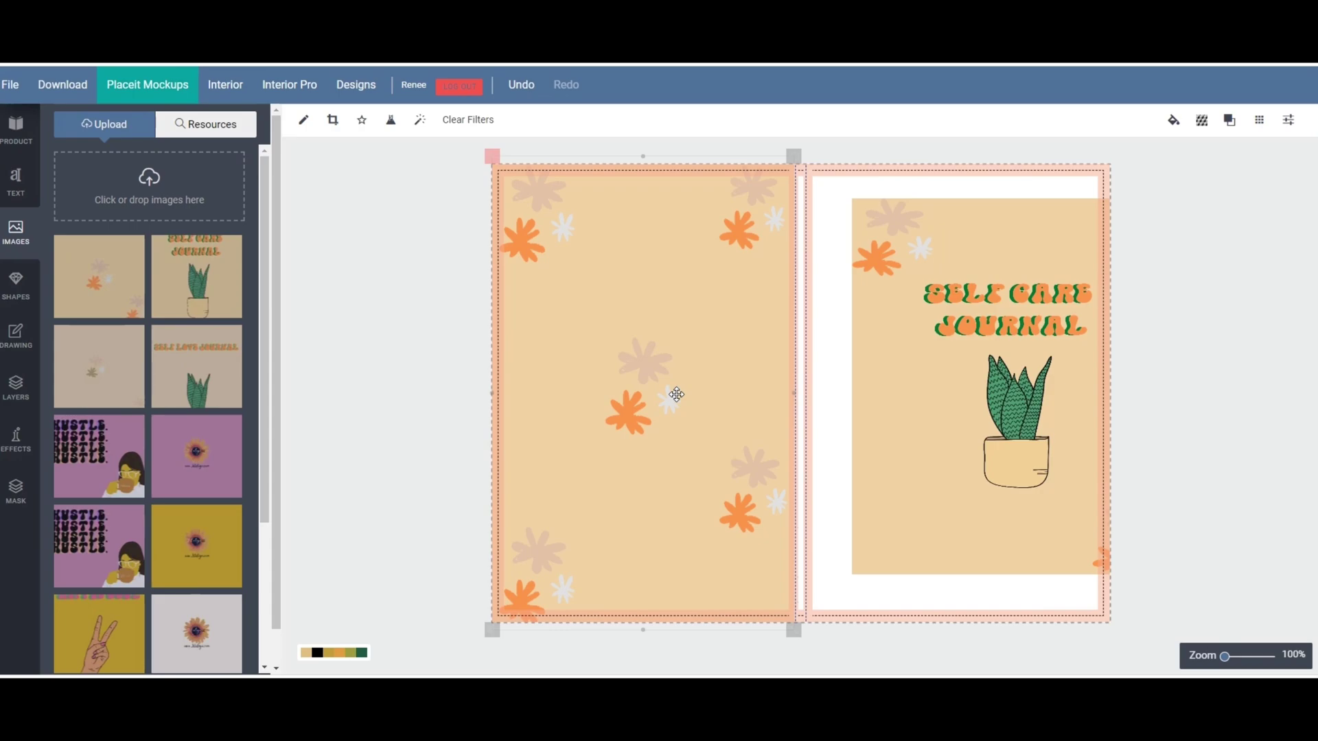
Step: Resize and reposition the front artwork so the whole title fits, leaving a thin right strip
left_click(918, 370)
left_click_drag(1017, 335, 959, 299)
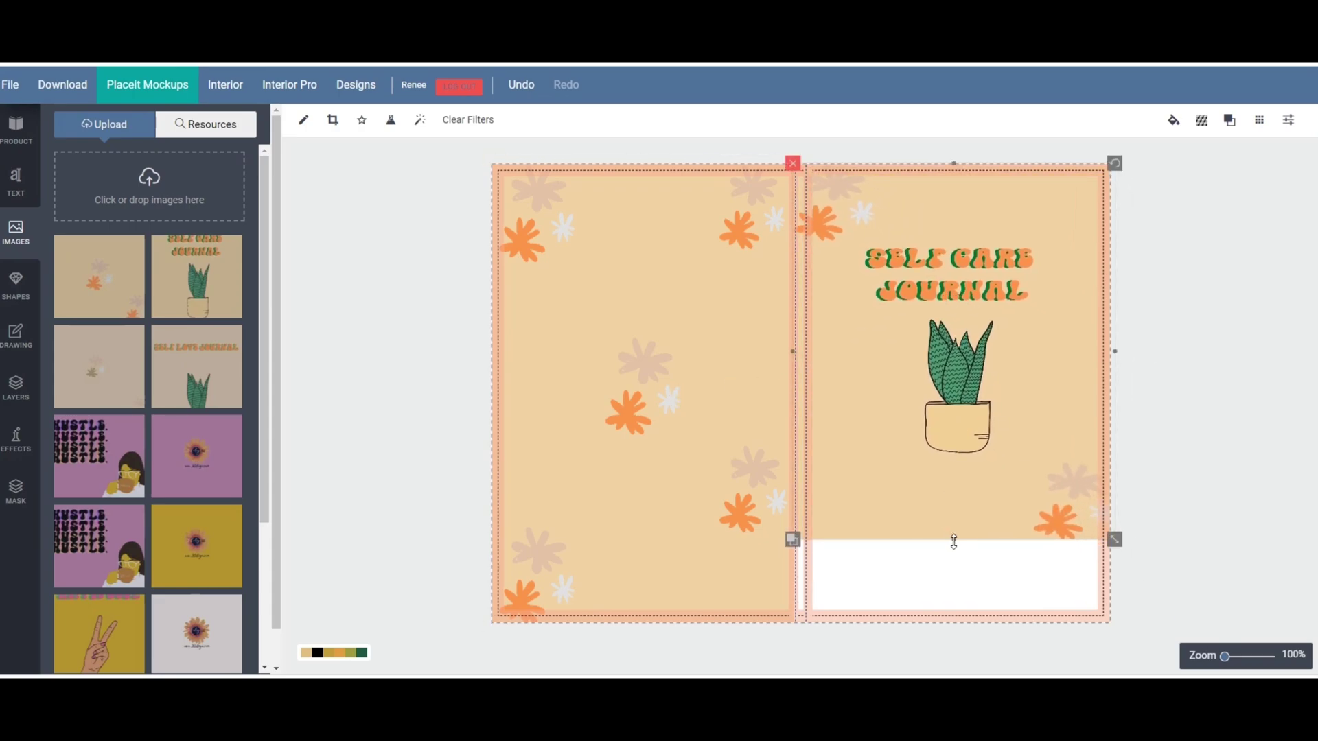
left_click_drag(954, 542, 973, 626)
left_click_drag(1034, 190, 1029, 302)
key("ctrl+z")
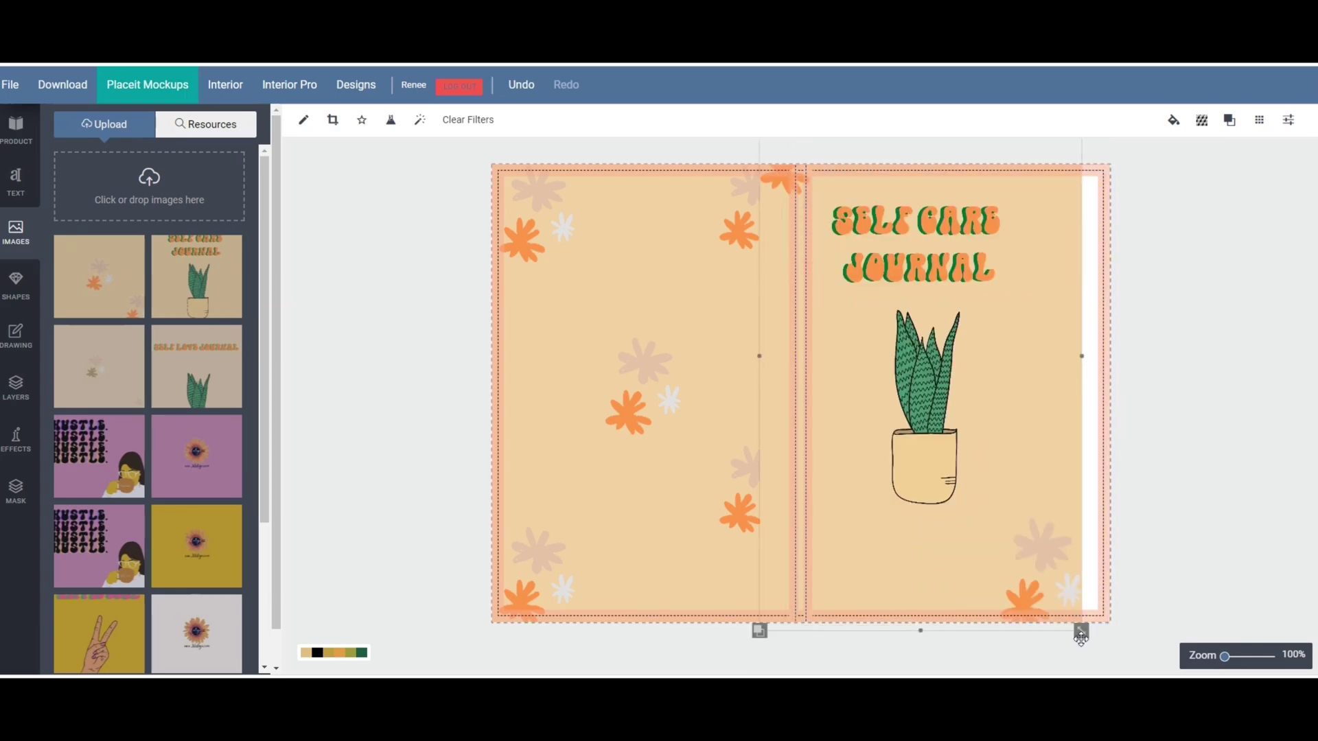
left_click_drag(1080, 635, 1045, 607)
left_click_drag(1010, 531, 1021, 560)
left_click_drag(1070, 383, 1080, 384)
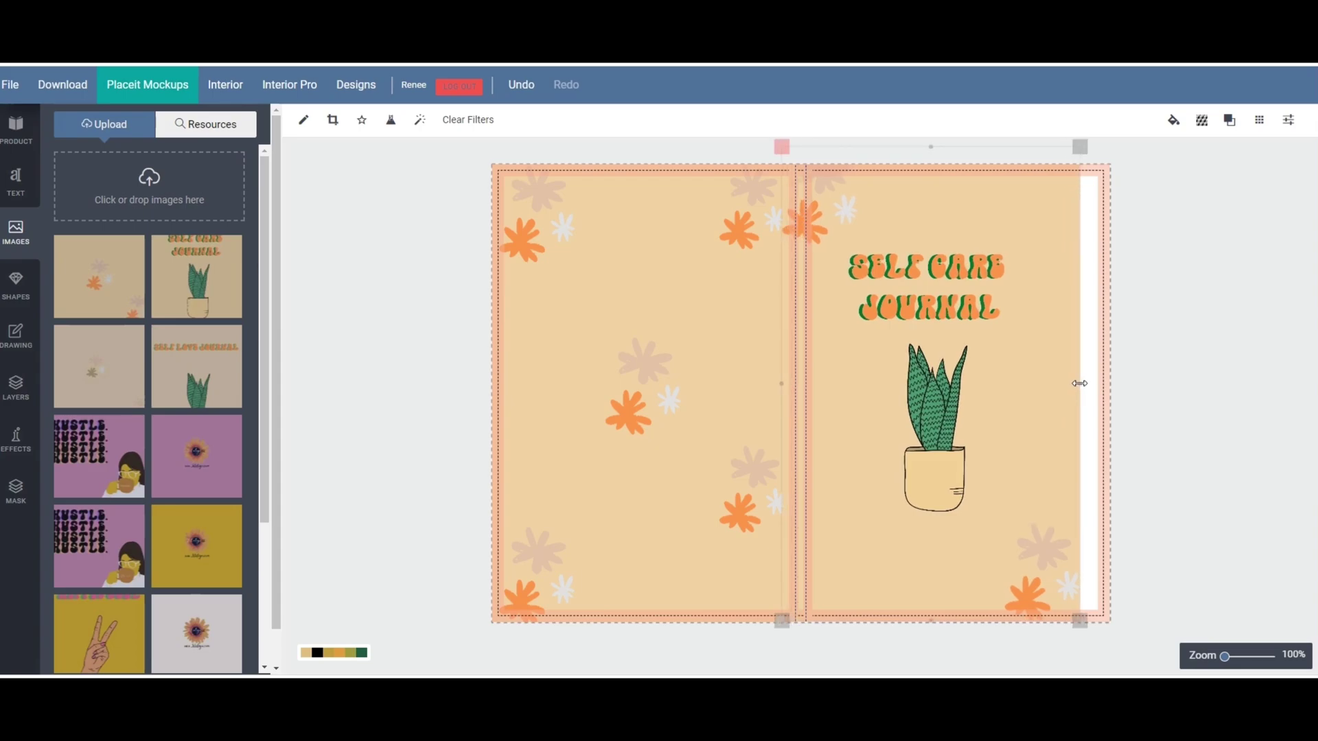